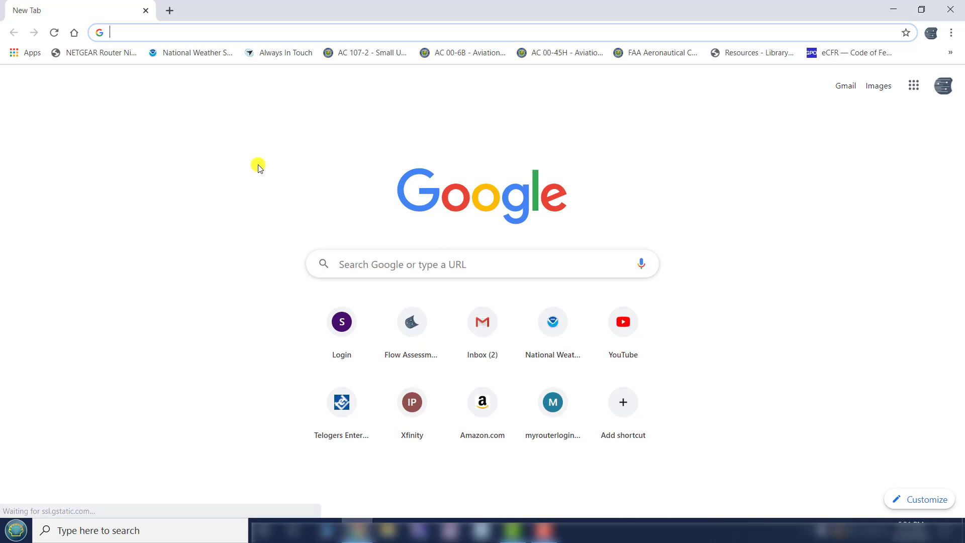
# - Open the flowassessment.com website and go to its customer portal login page
pyautogui.write('flow')
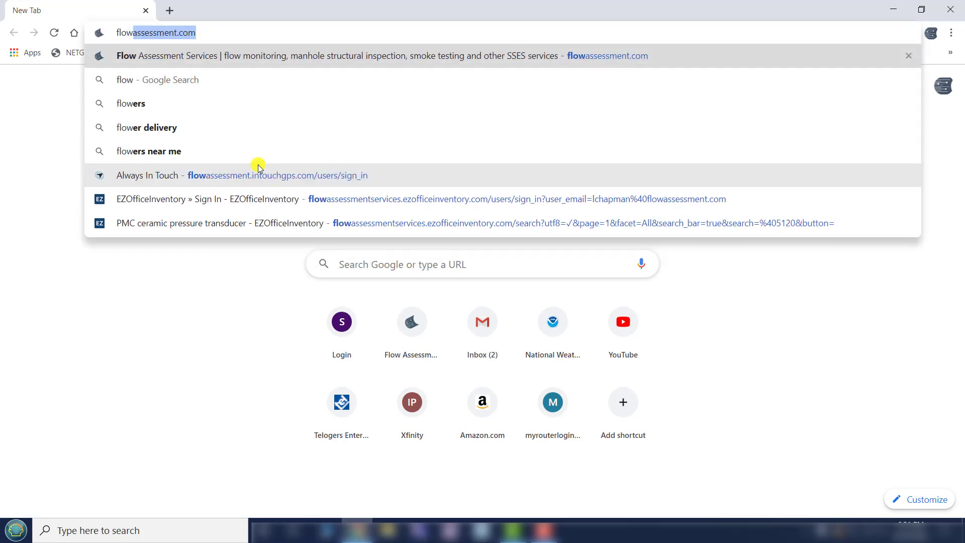
pyautogui.press('Return')
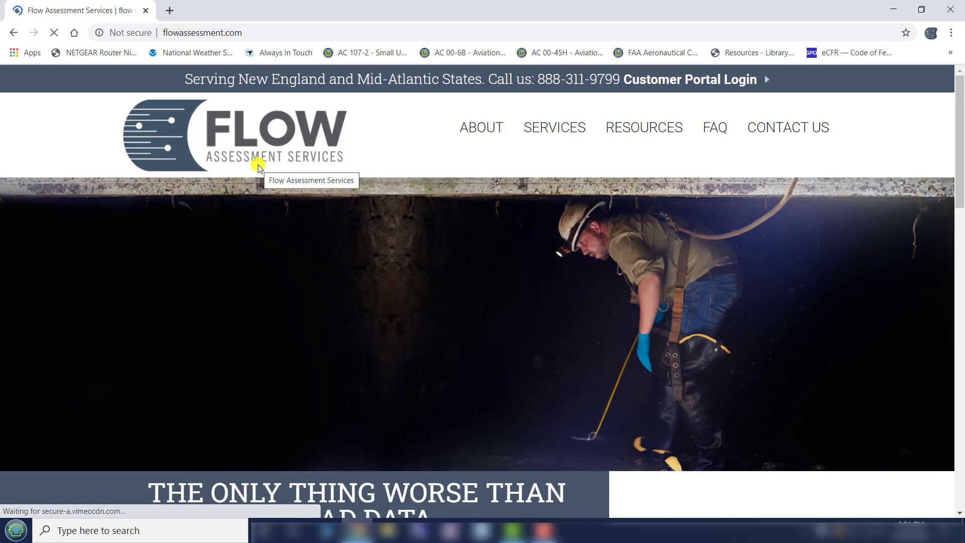
pyautogui.click(688, 81)
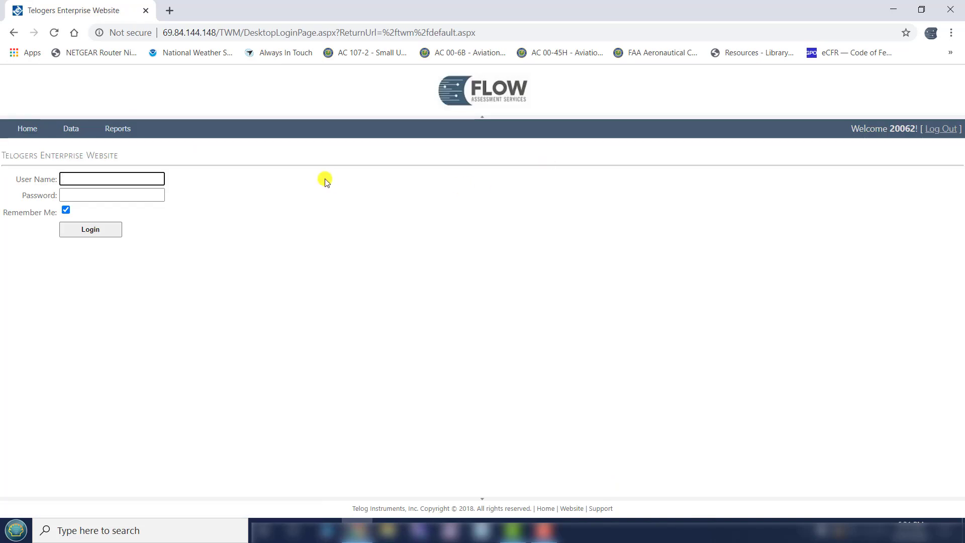
# - Log in to the customer portal by entering the account user name and password
pyautogui.write('20062')
pyautogui.press('Tab')
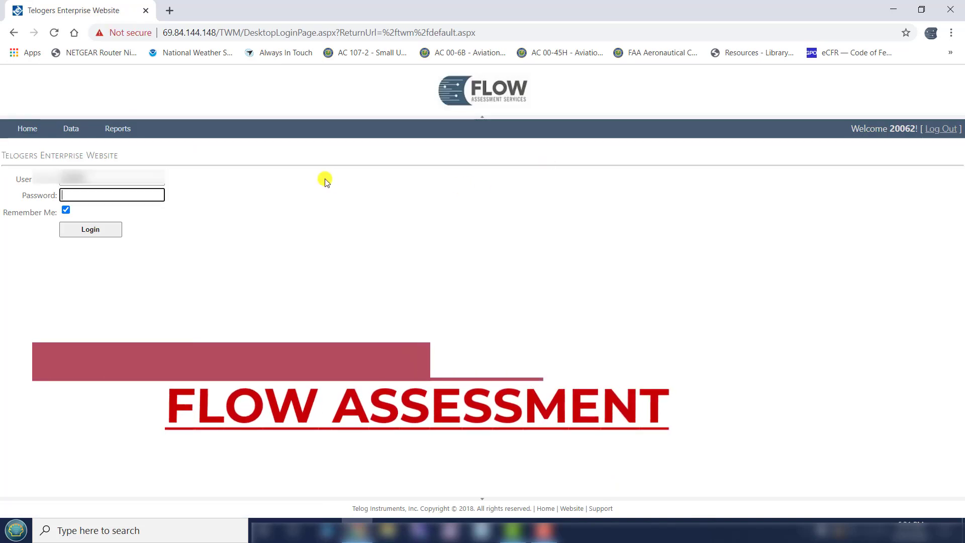
pyautogui.write('•••')
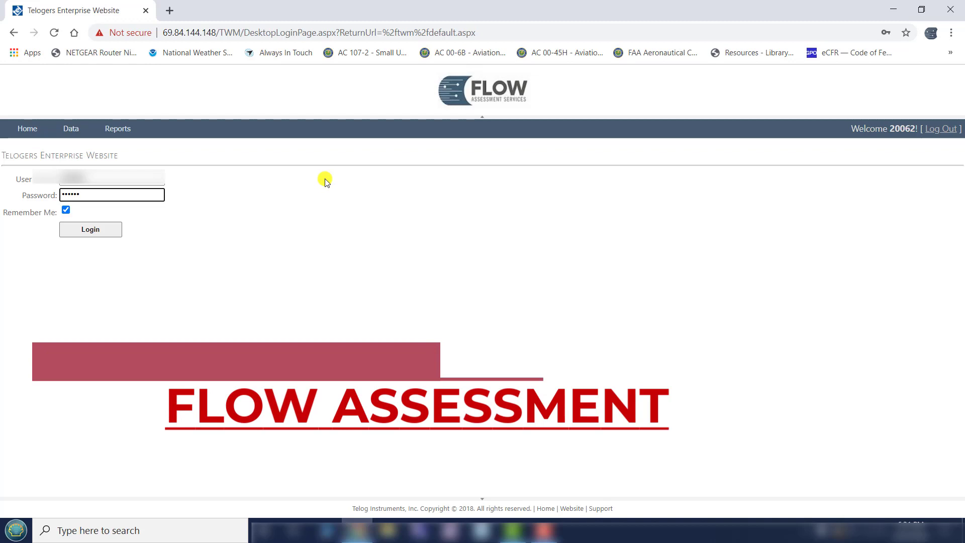
pyautogui.write('•••')
pyautogui.press('Return')
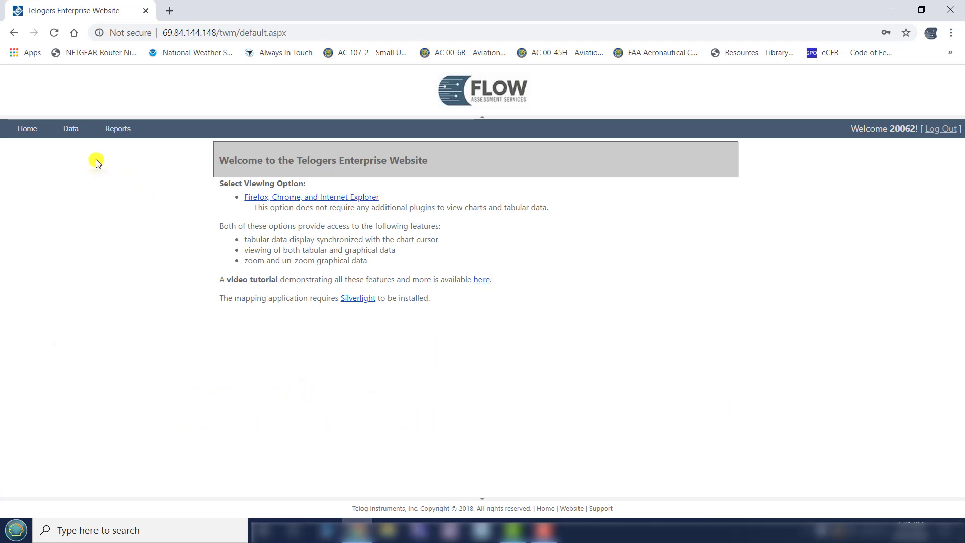
# - In the site data under All Groups, expand site M01's measurements and plot its Preliminary Depth
pyautogui.click(71, 129)
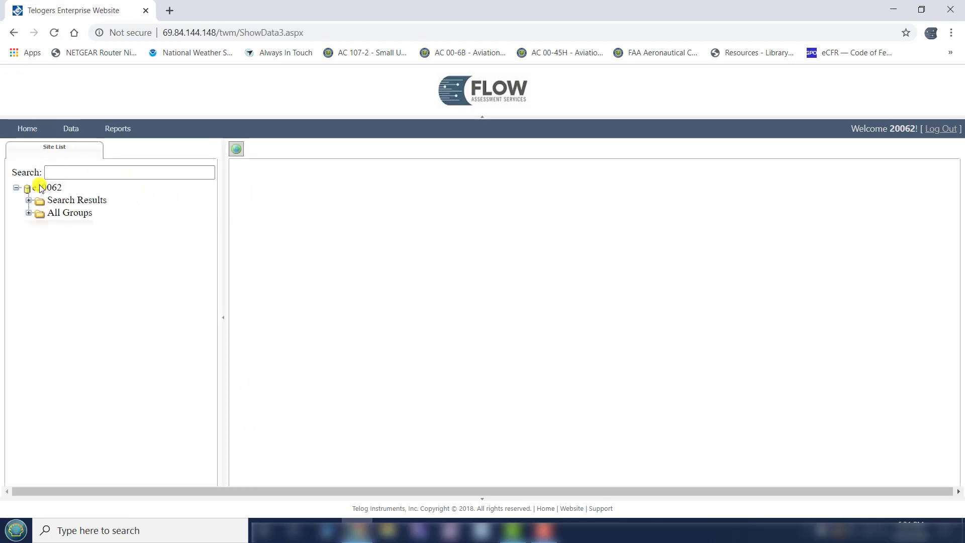
pyautogui.click(29, 214)
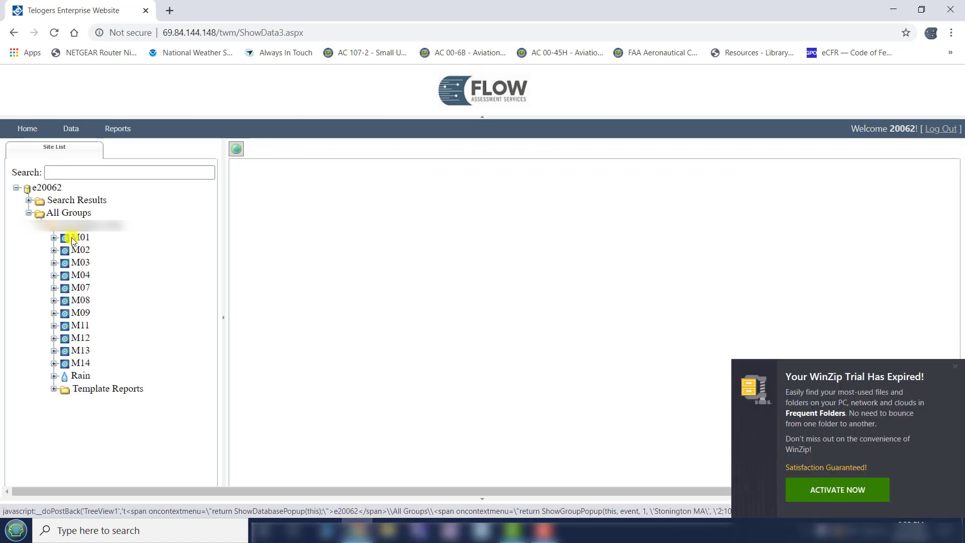
pyautogui.click(954, 366)
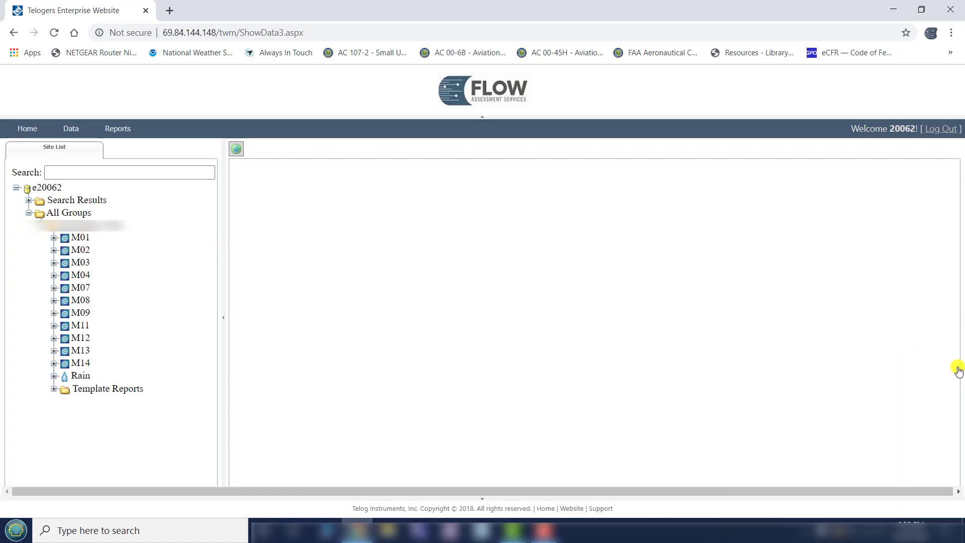
pyautogui.click(55, 239)
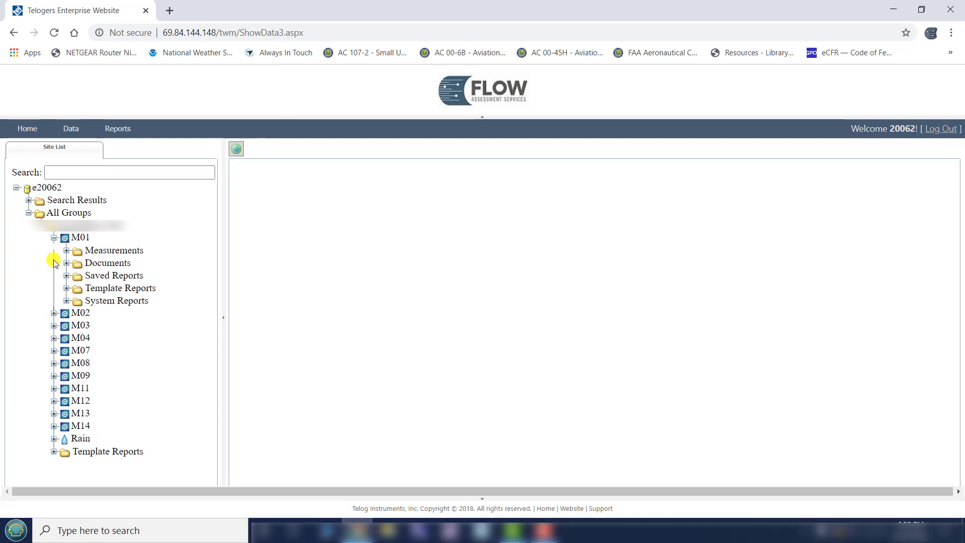
pyautogui.click(66, 251)
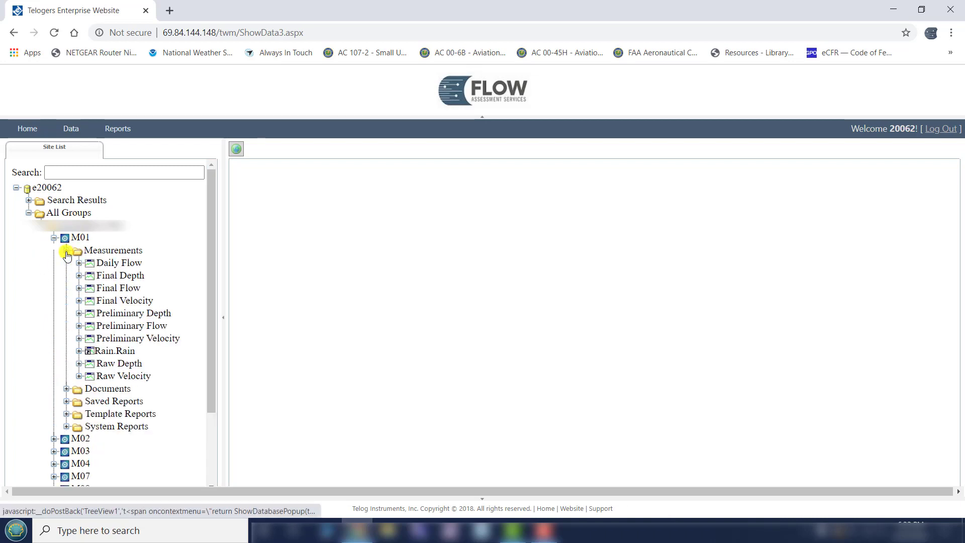
pyautogui.click(113, 314)
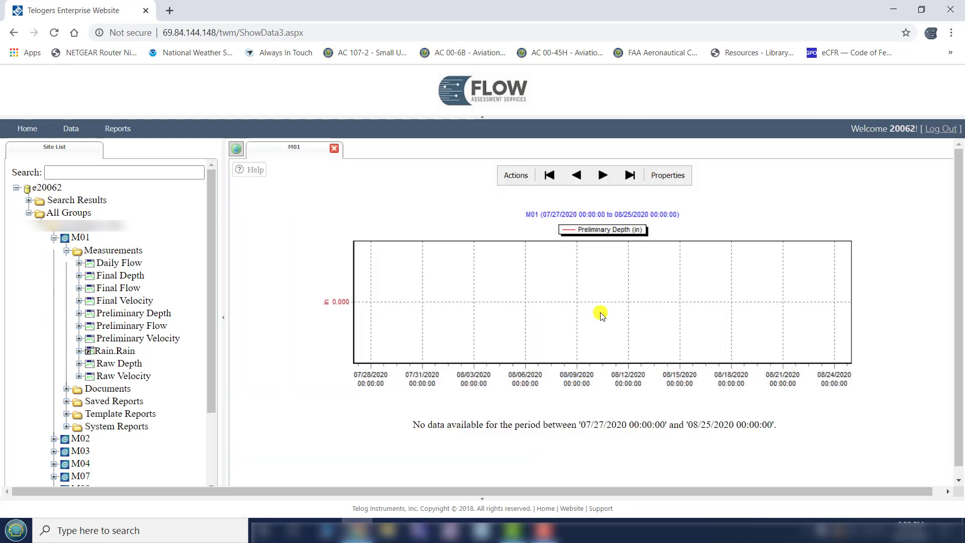
# - Add Preliminary Velocity to the measurements included in the M01 report properties
pyautogui.click(668, 177)
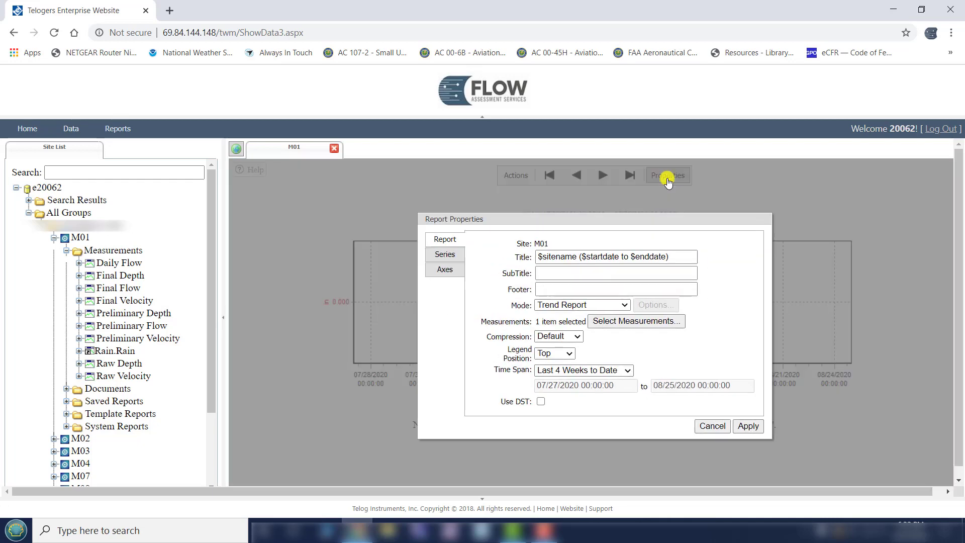
pyautogui.click(609, 324)
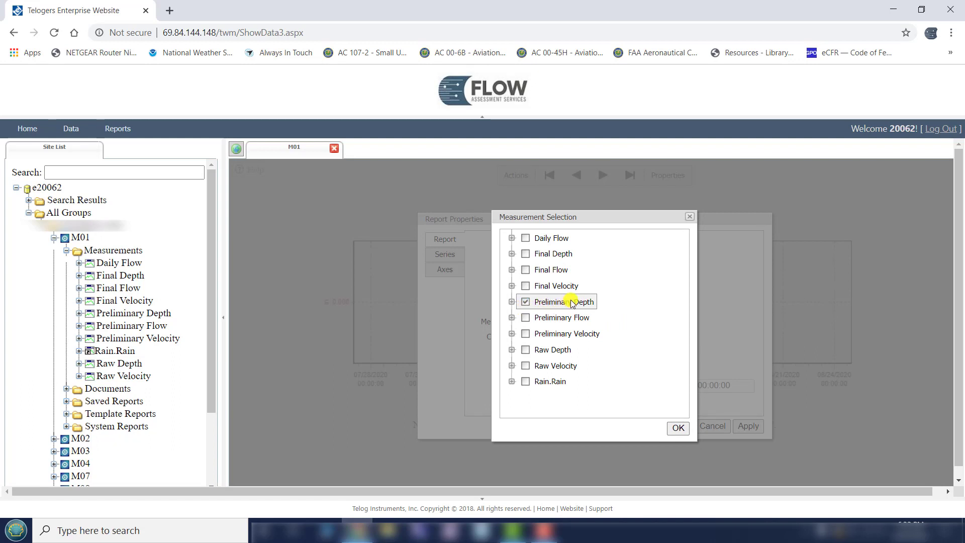
pyautogui.click(526, 333)
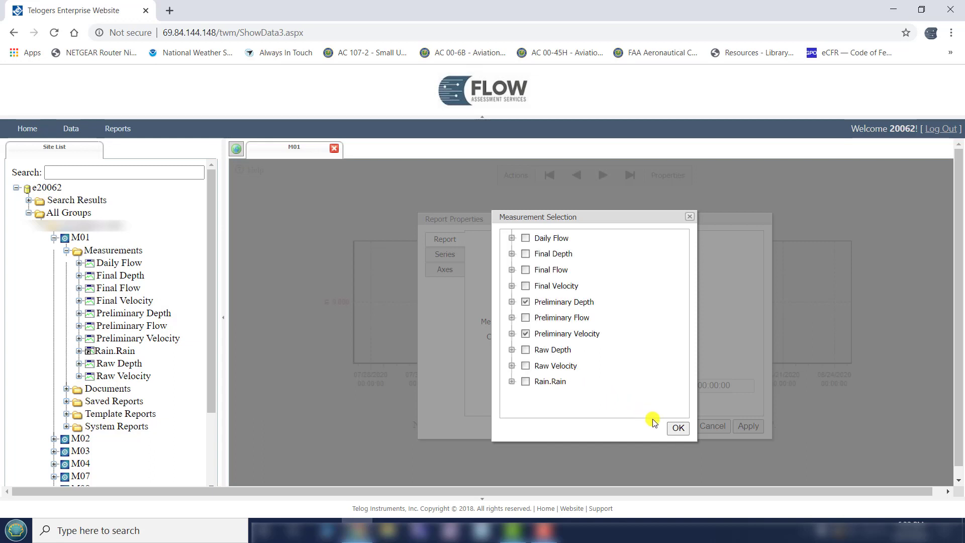
pyautogui.click(675, 428)
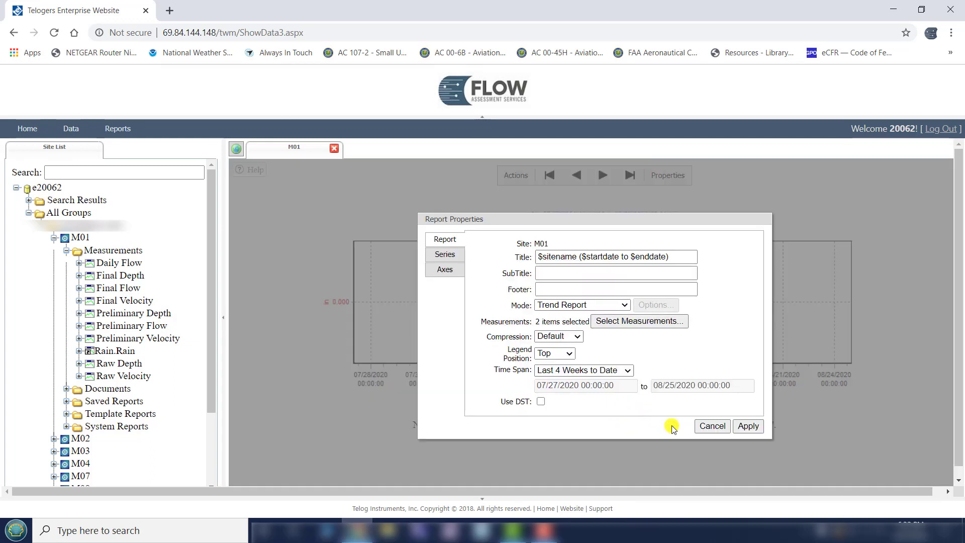
# - Set the report's time span to Last 4 Weeks to Date, apply the properties, and jump the chart to the start of data
pyautogui.click(628, 370)
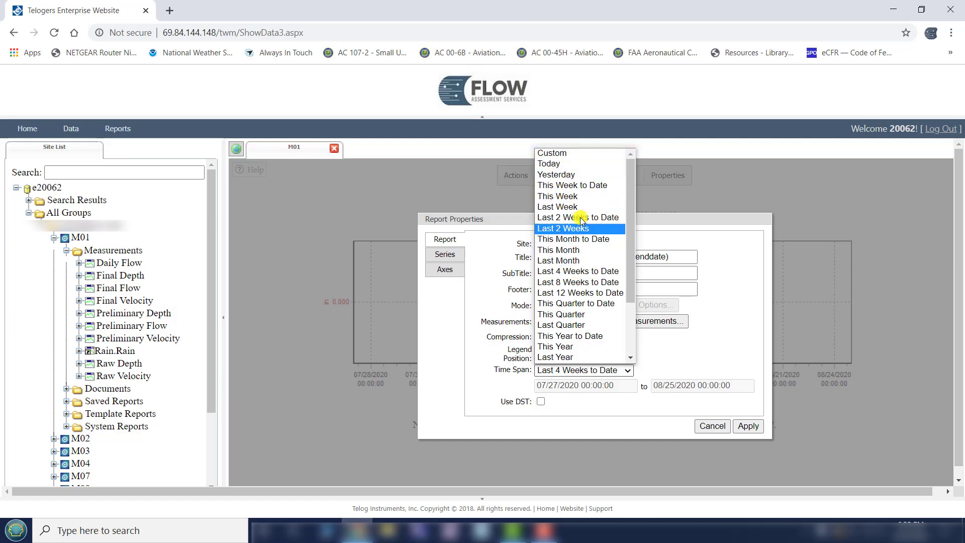
pyautogui.click(587, 275)
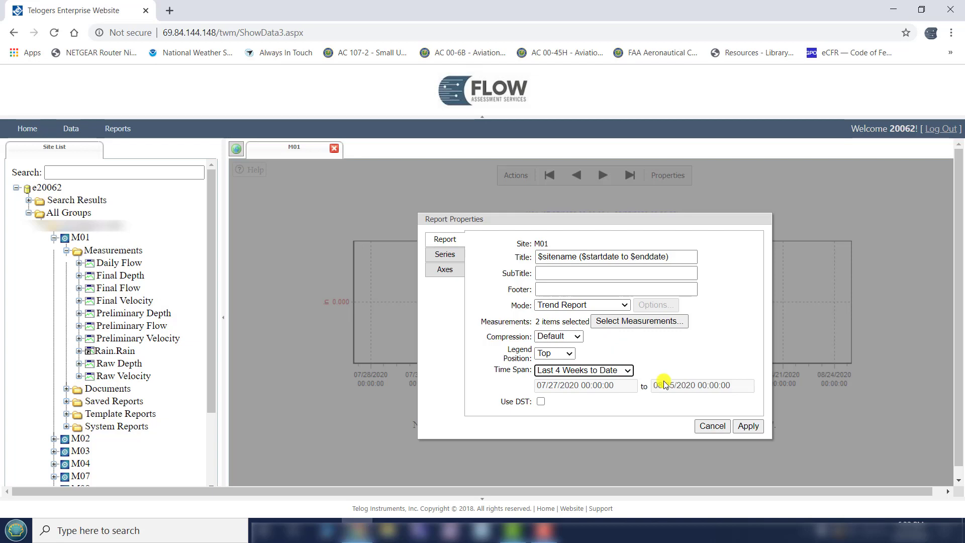
pyautogui.click(748, 427)
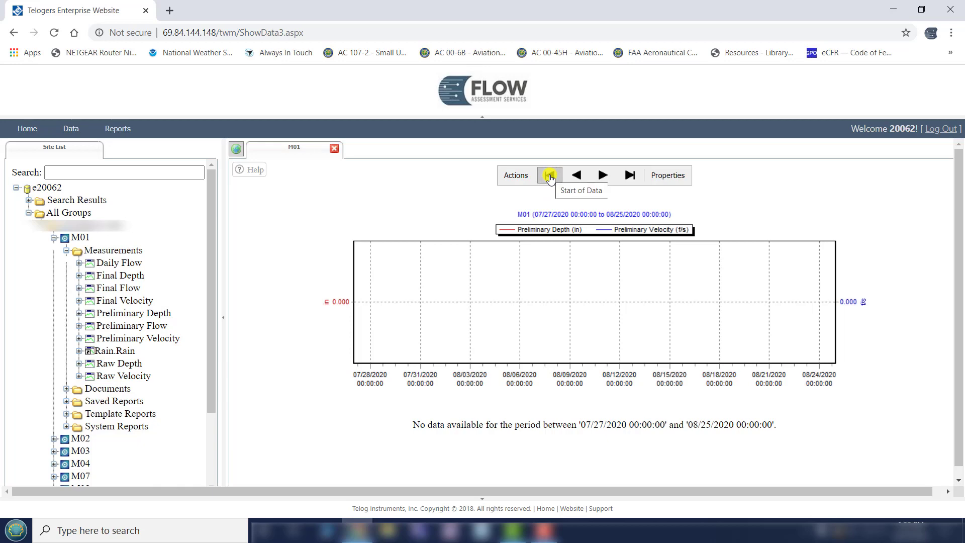
pyautogui.click(551, 177)
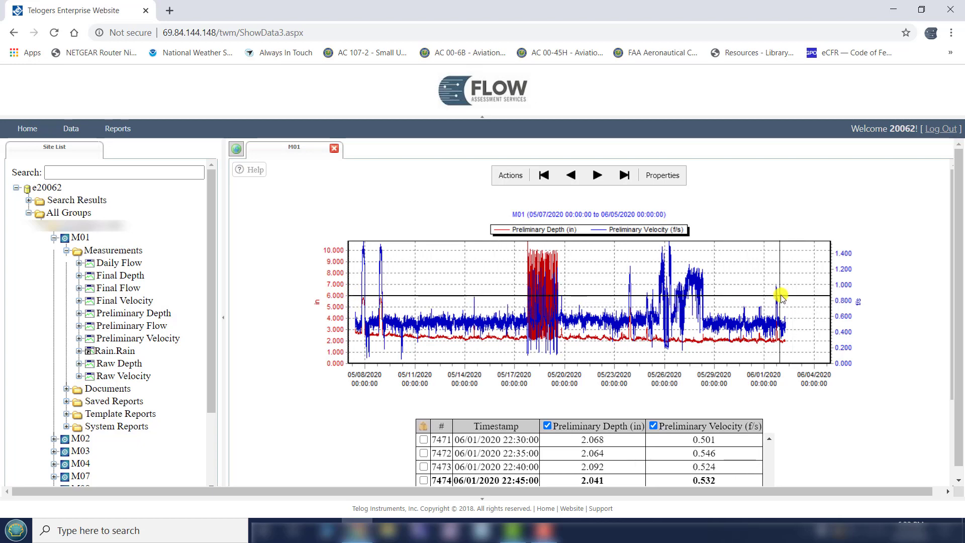
# - Export the M01 depth and velocity report as CSV and open the downloaded file in Excel
pyautogui.click(504, 178)
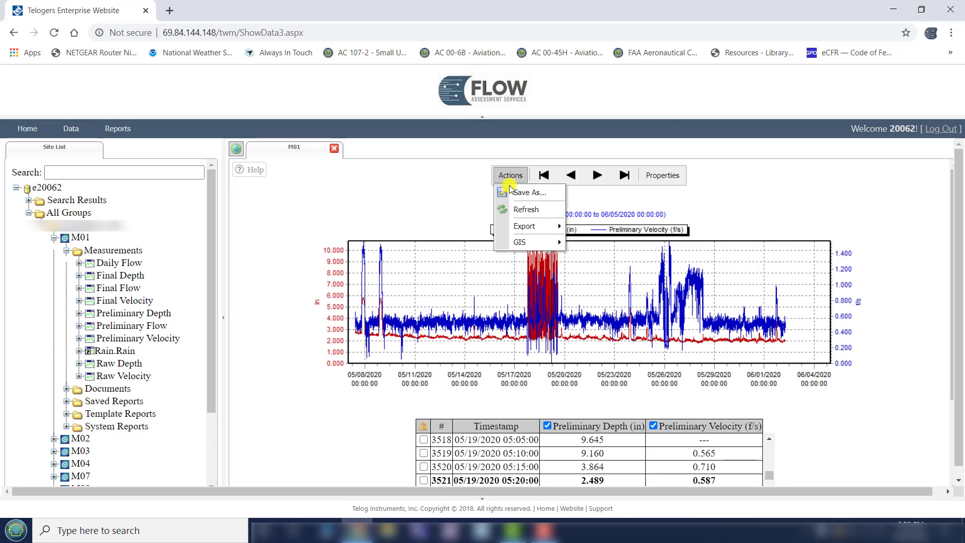
pyautogui.moveTo(531, 227)
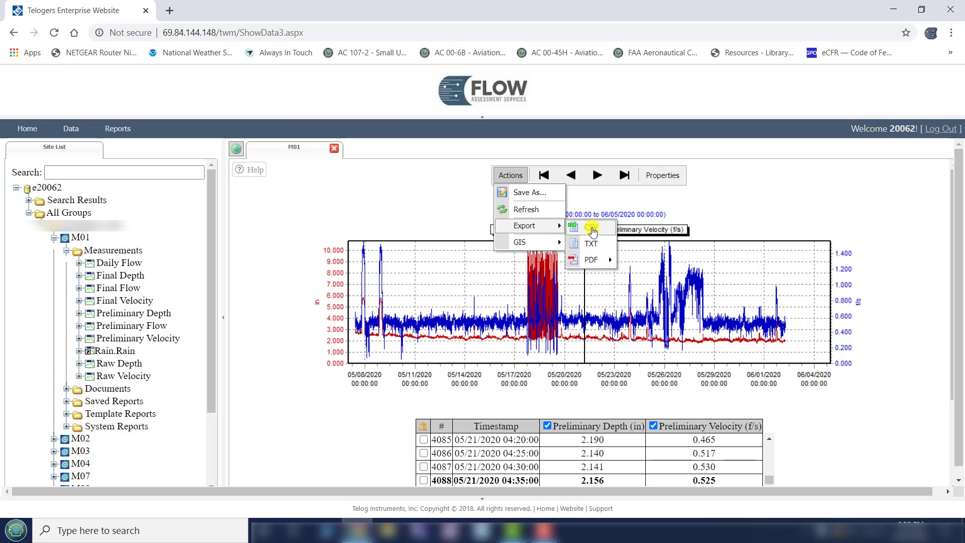
pyautogui.click(592, 229)
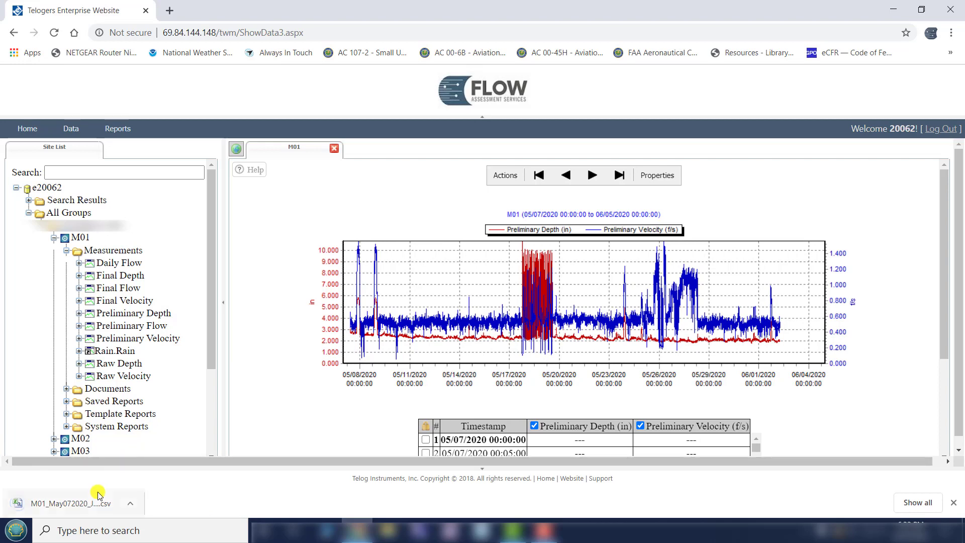
pyautogui.click(72, 503)
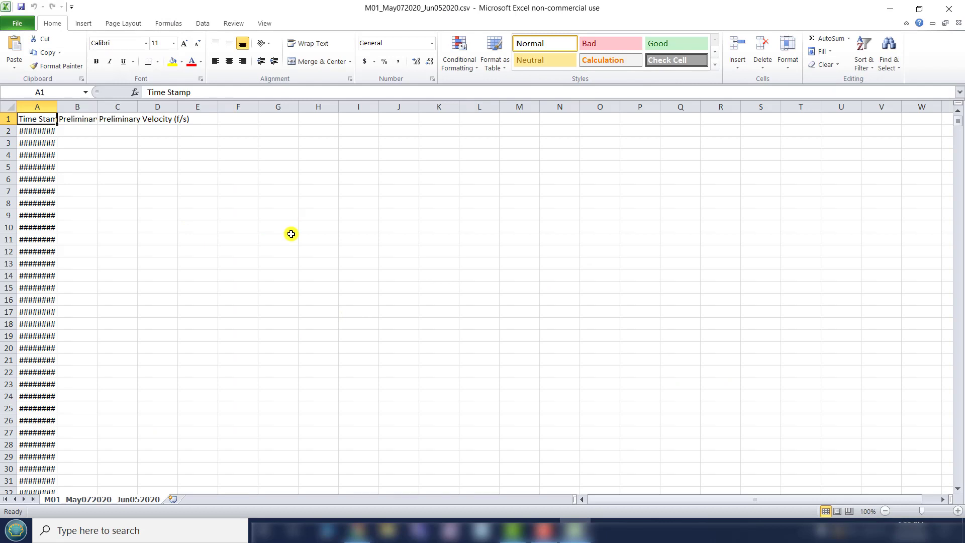
# - Widen column A to fit its contents so the full time stamps are readable
pyautogui.scroll(-3, 289, 233)
pyautogui.scroll(3, 289, 233)
pyautogui.scroll(-8, 153, 216)
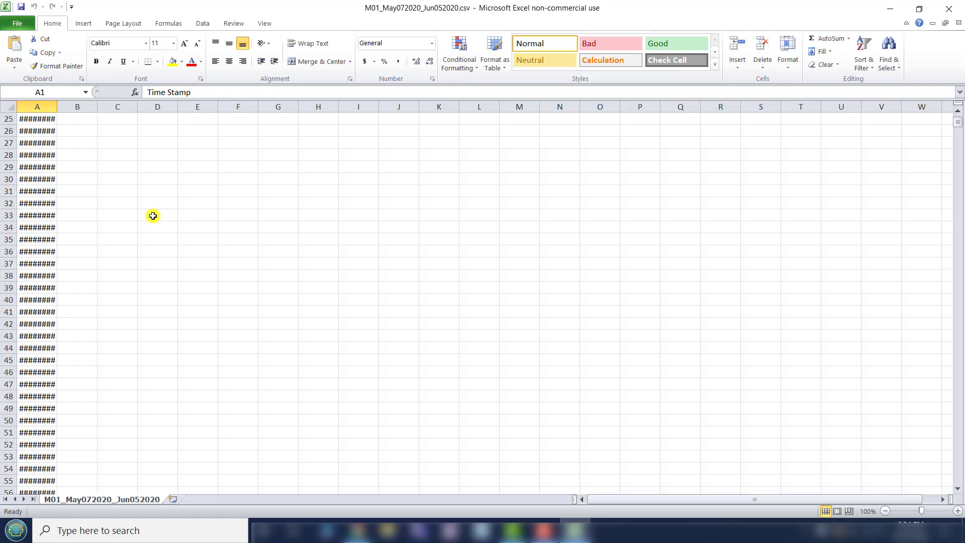
pyautogui.scroll(-14, 153, 216)
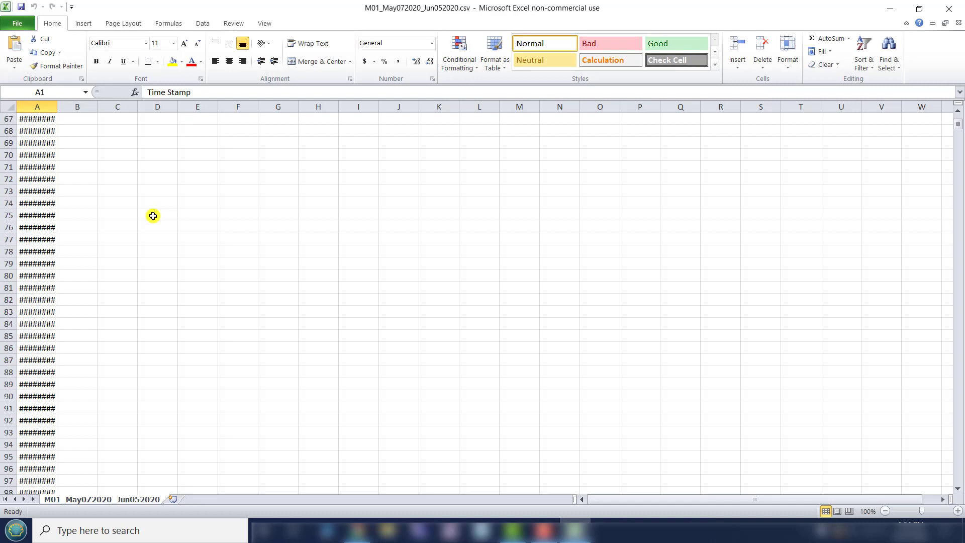
pyautogui.scroll(-12, 153, 216)
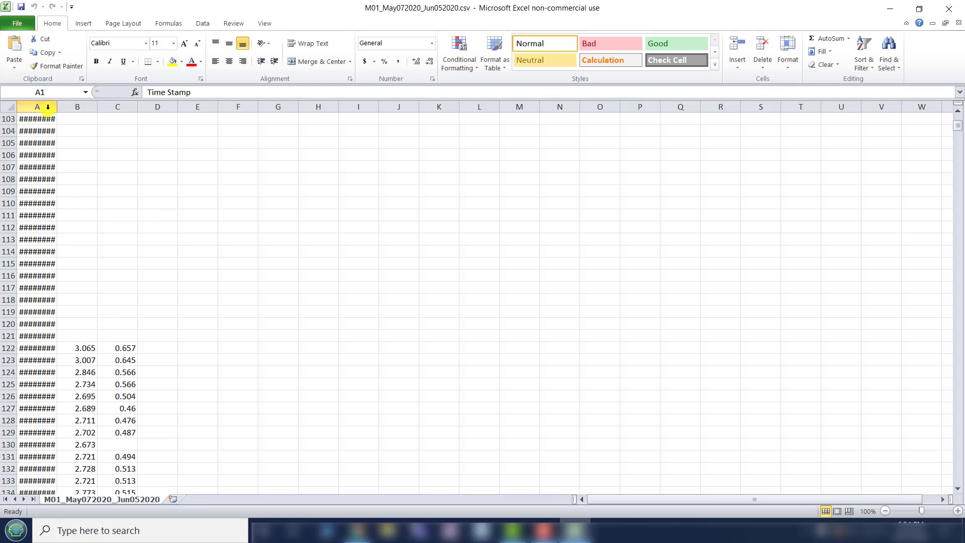
pyautogui.doubleClick(56, 107)
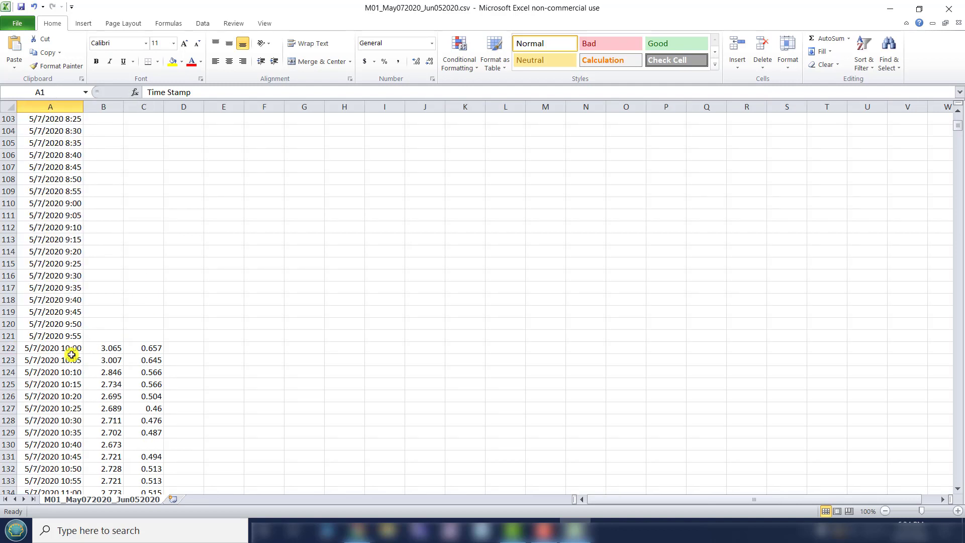
# - Delete rows 2 to 121, the time stamps without readings, so the M01 data starts directly below the header
pyautogui.click(8, 348)
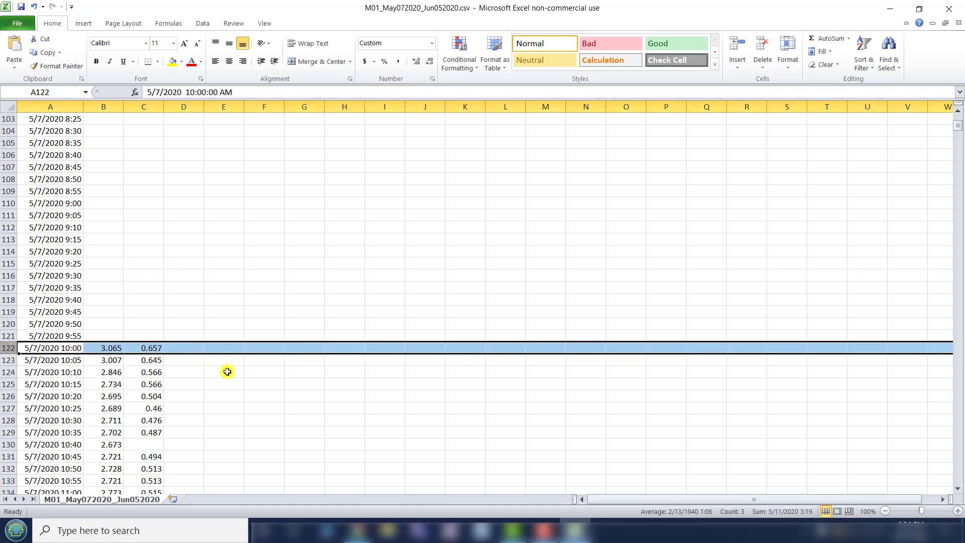
pyautogui.scroll(-6, 228, 372)
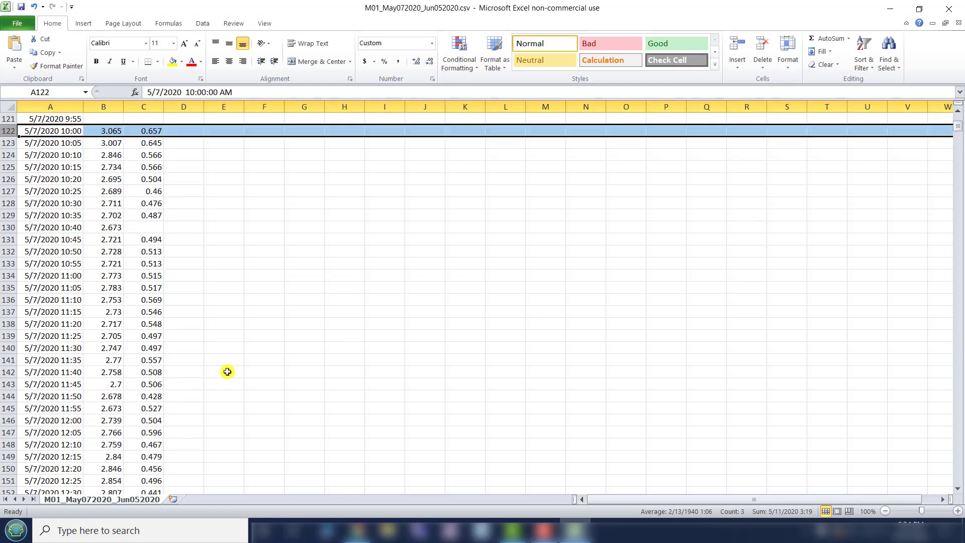
pyautogui.scroll(4, 227, 371)
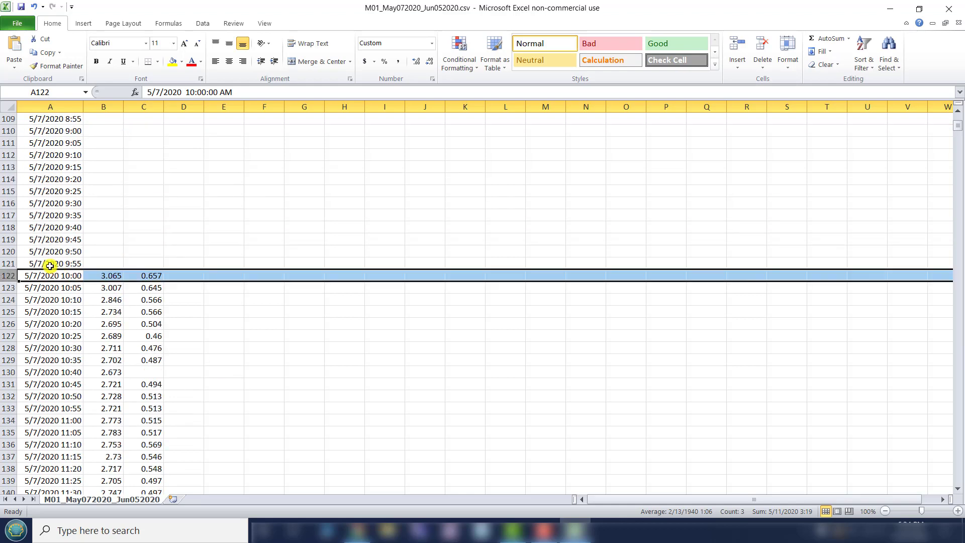
pyautogui.click(8, 262)
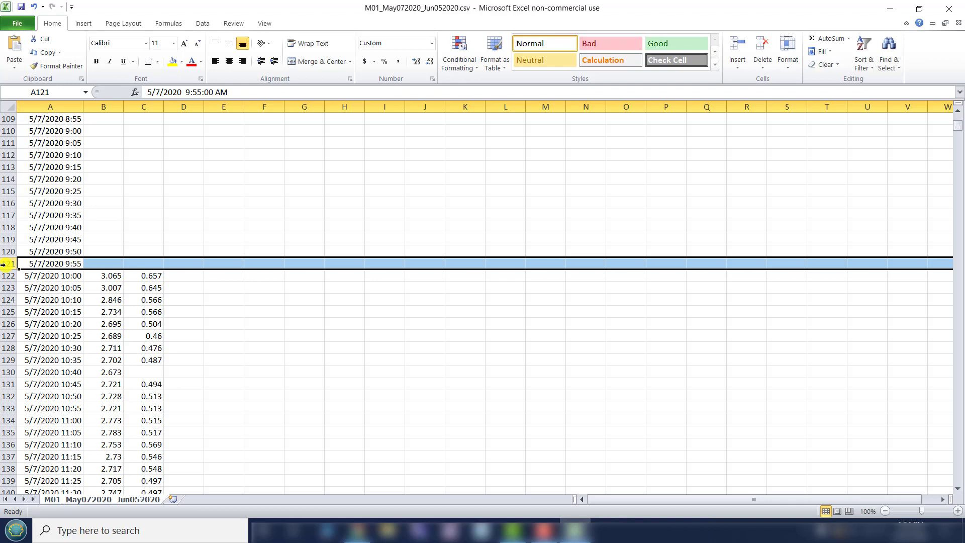
pyautogui.scroll(2, 258, 318)
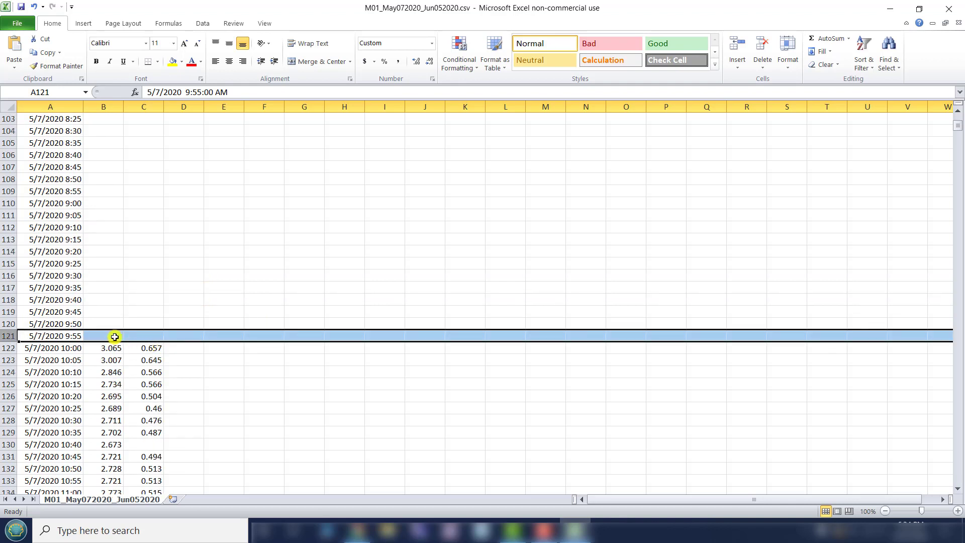
pyautogui.scroll(10, 192, 299)
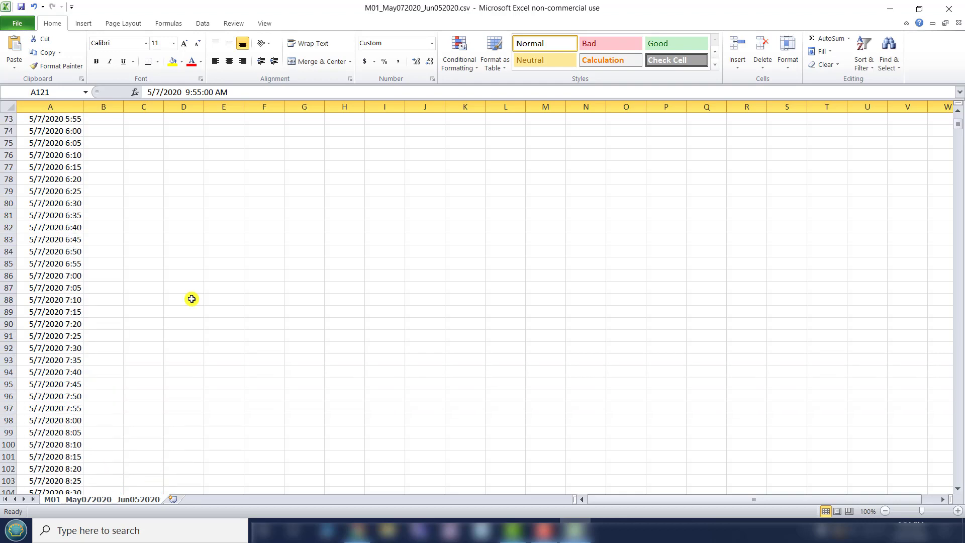
pyautogui.scroll(20, 191, 299)
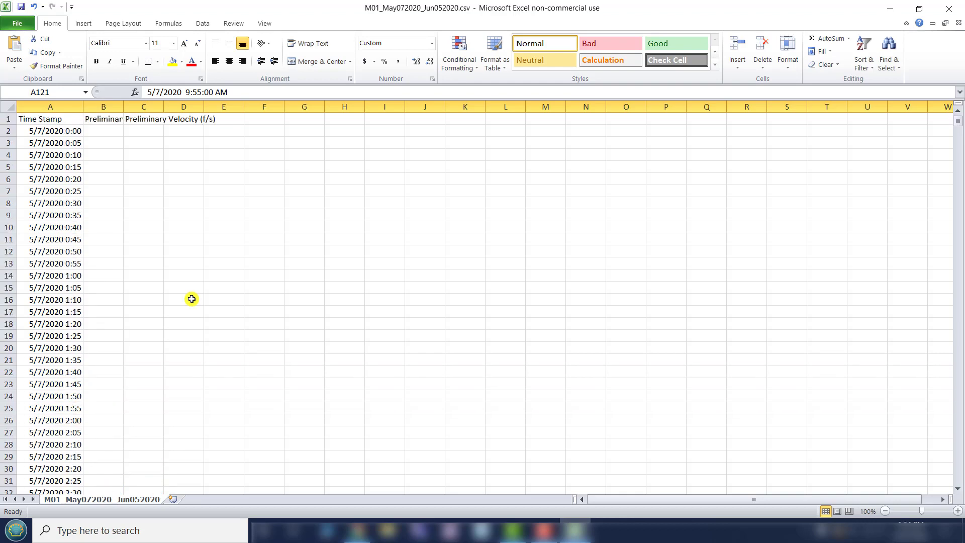
pyautogui.keyDown('shift'); pyautogui.click(4, 129); pyautogui.keyUp('shift')
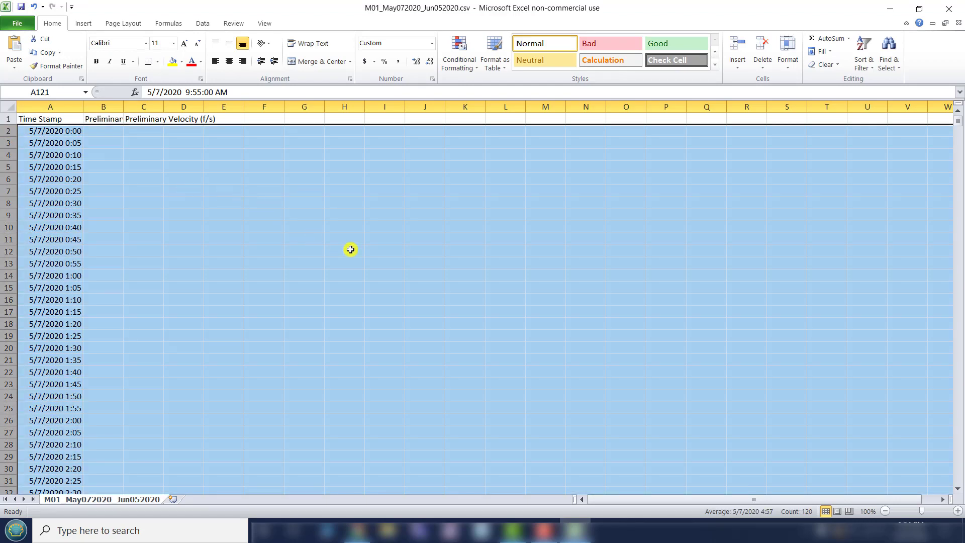
pyautogui.press('Delete')
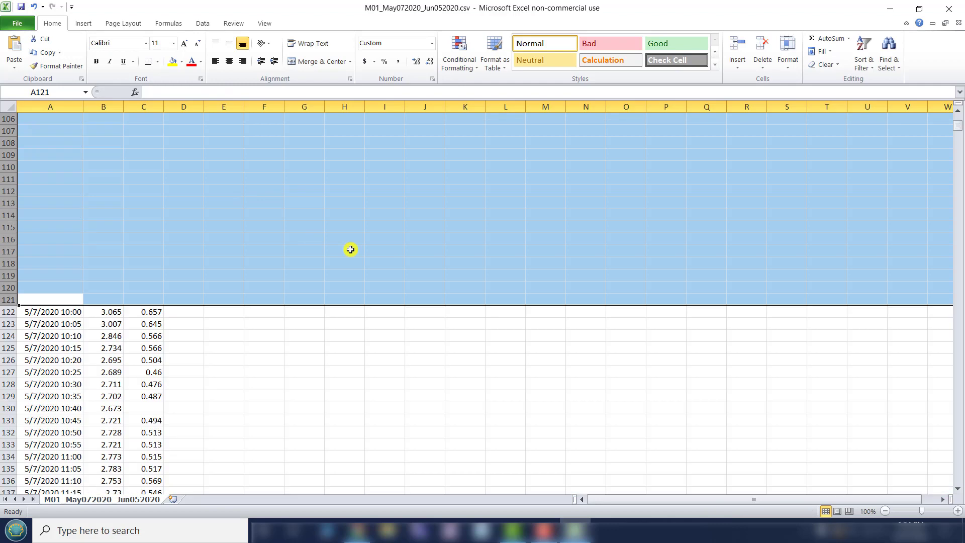
pyautogui.rightClick(351, 249)
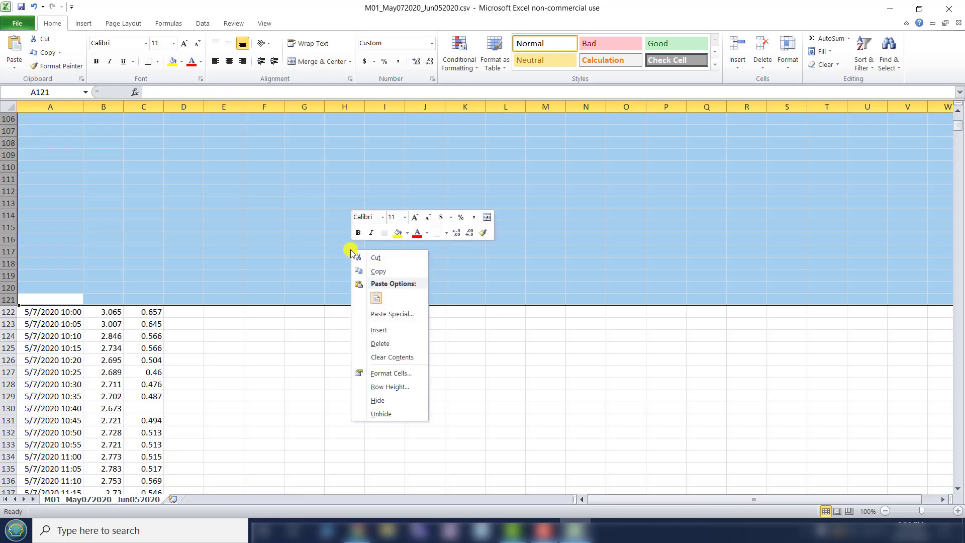
pyautogui.click(379, 344)
pyautogui.click(370, 289)
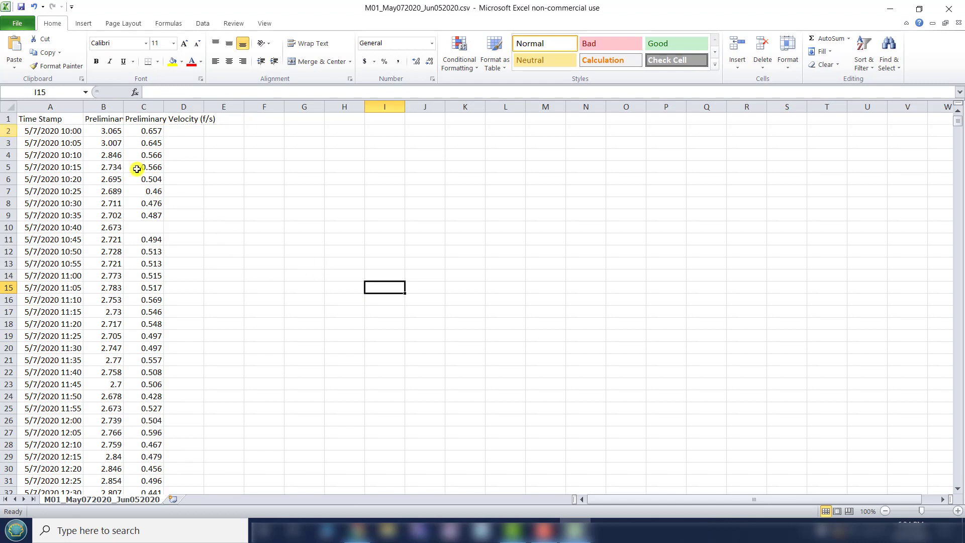
# - Examine the end of the M01 sheet to locate the first row without readings after the last recorded data
pyautogui.scroll(-3, 772, 280)
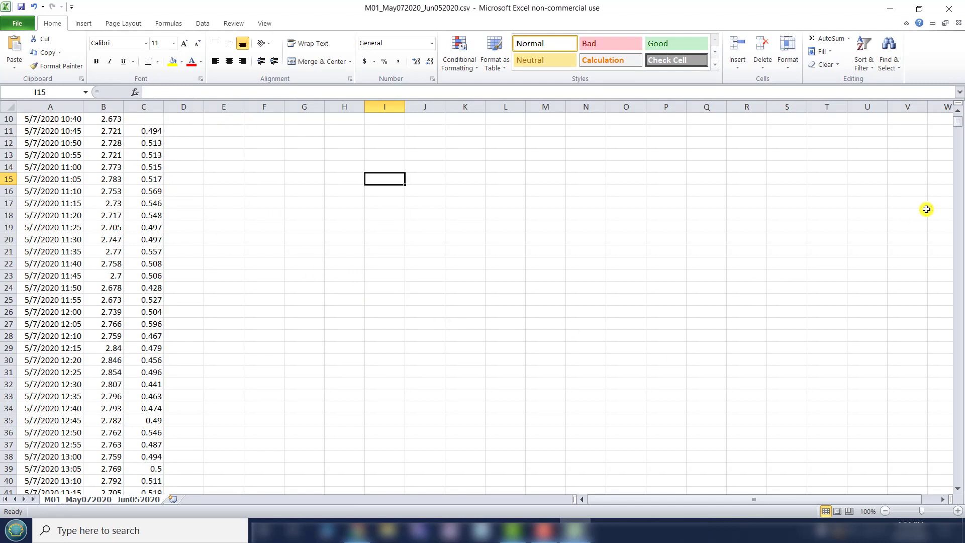
pyautogui.moveTo(957, 122); pyautogui.dragTo(959, 446)
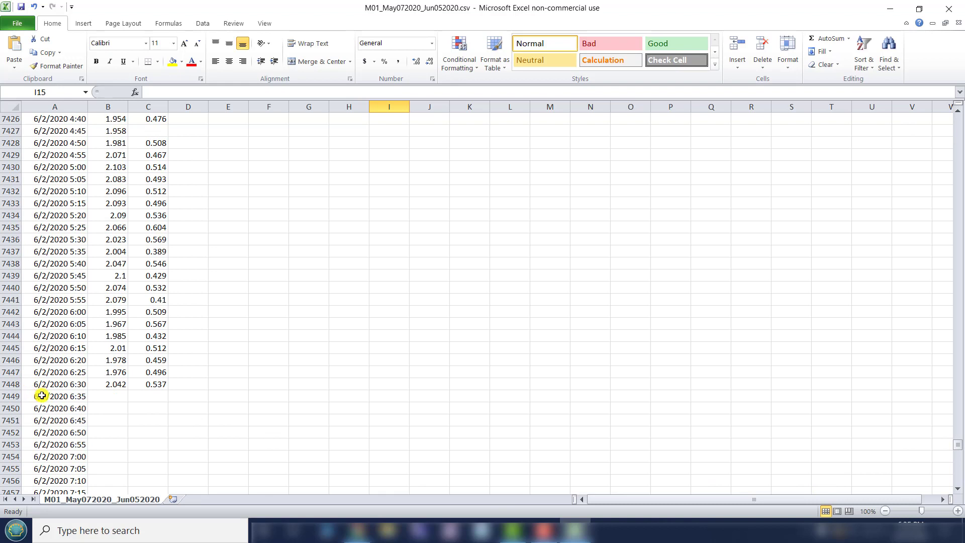
pyautogui.click(12, 397)
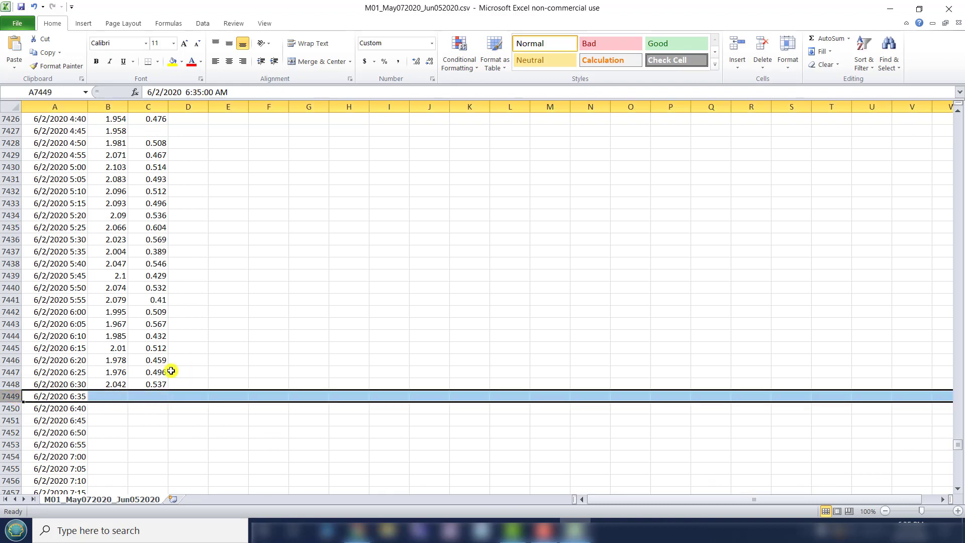
pyautogui.click(310, 334)
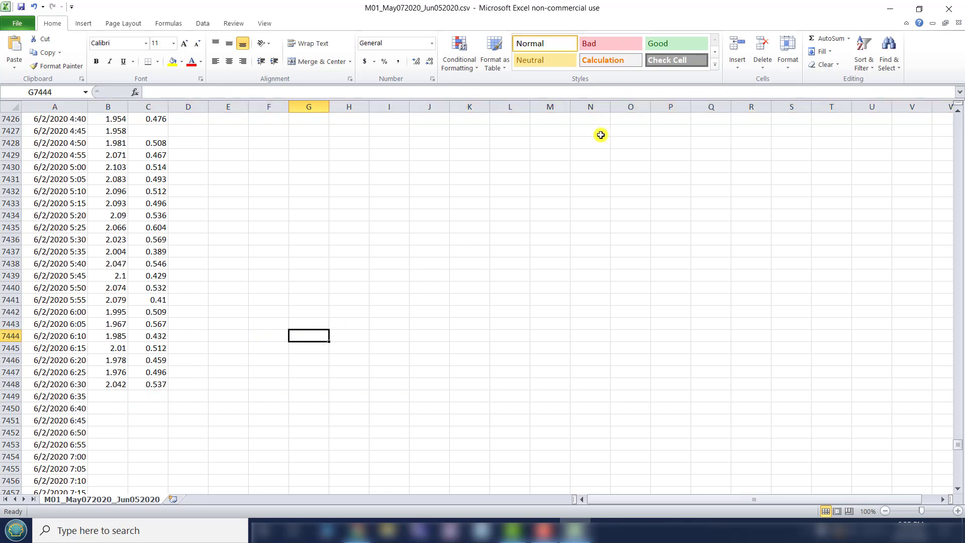
# - Close the M01 workbook without saving the changes and close the M01 report in the Telogers portal
pyautogui.click(949, 9)
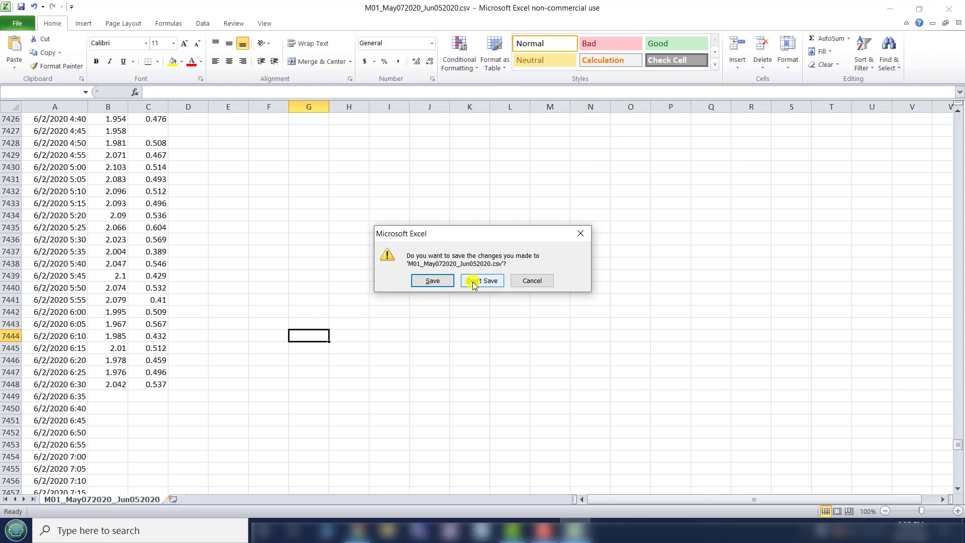
pyautogui.click(474, 283)
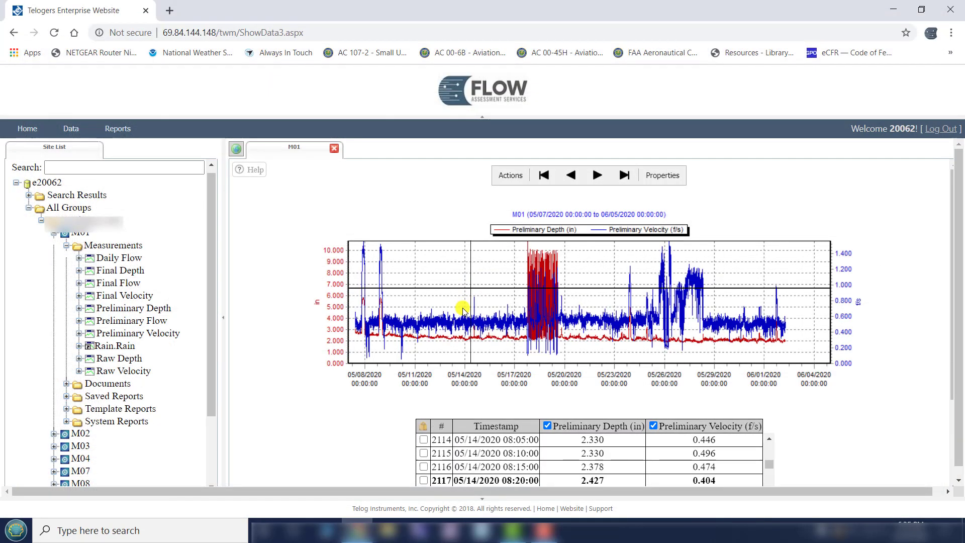
pyautogui.click(335, 150)
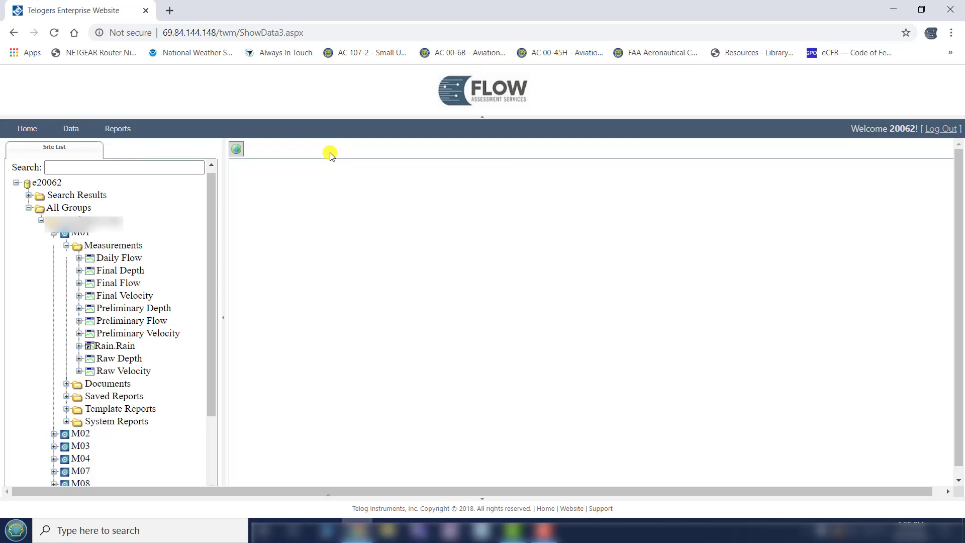
# - Open the Preliminary Flume Depth measurement for site M02 and jump its chart to the start of data
pyautogui.click(53, 234)
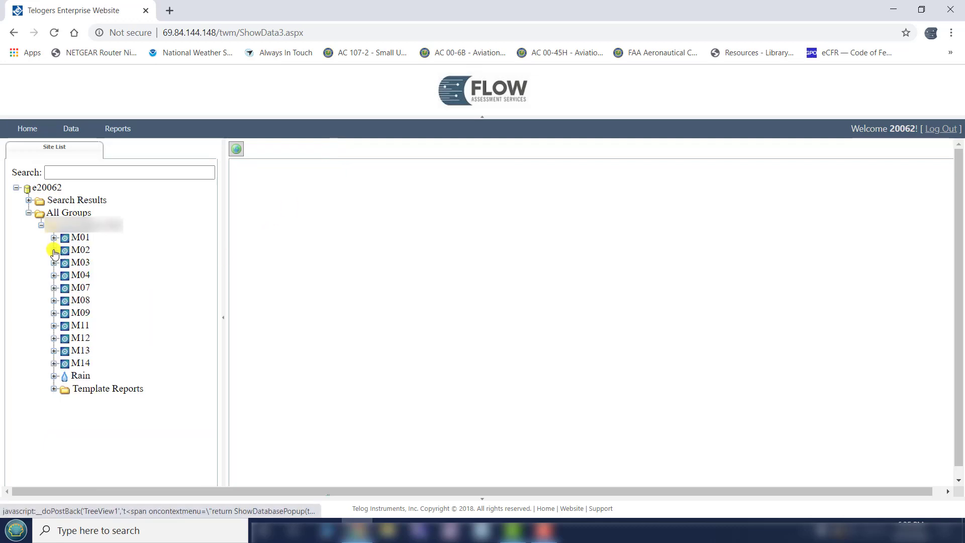
pyautogui.click(54, 250)
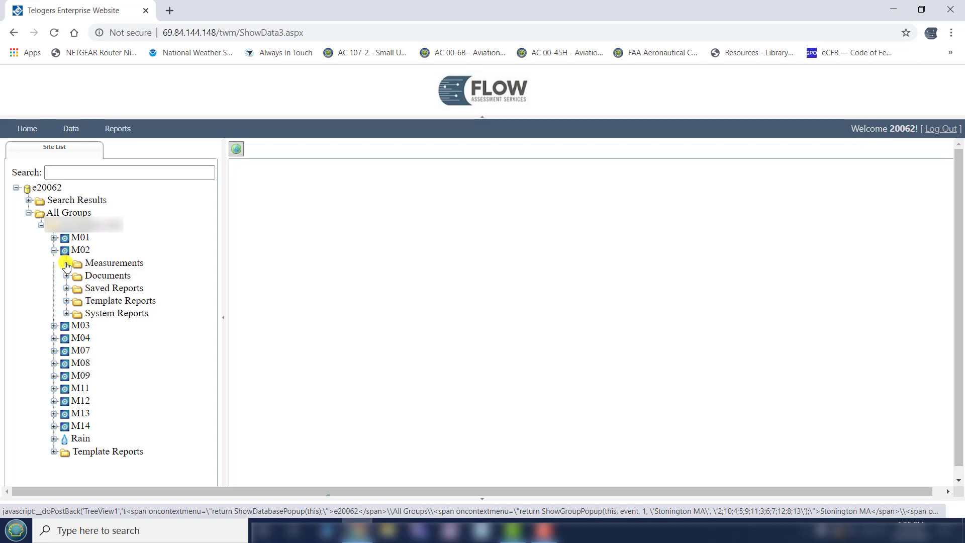
pyautogui.click(67, 264)
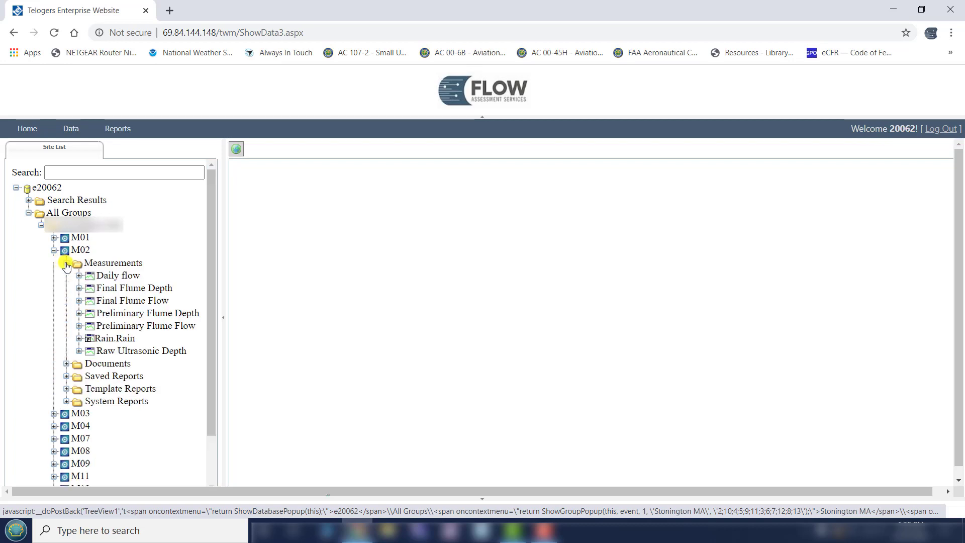
pyautogui.click(128, 316)
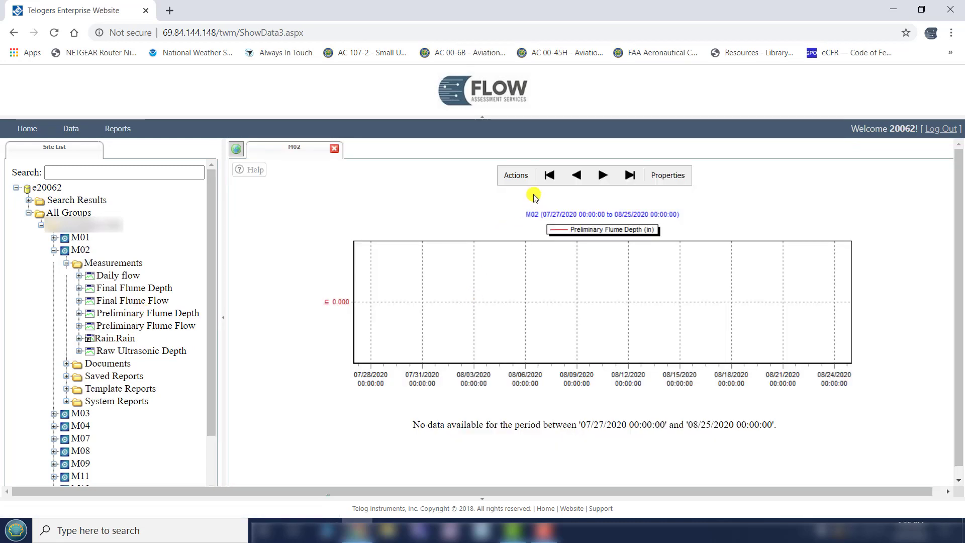
pyautogui.click(550, 176)
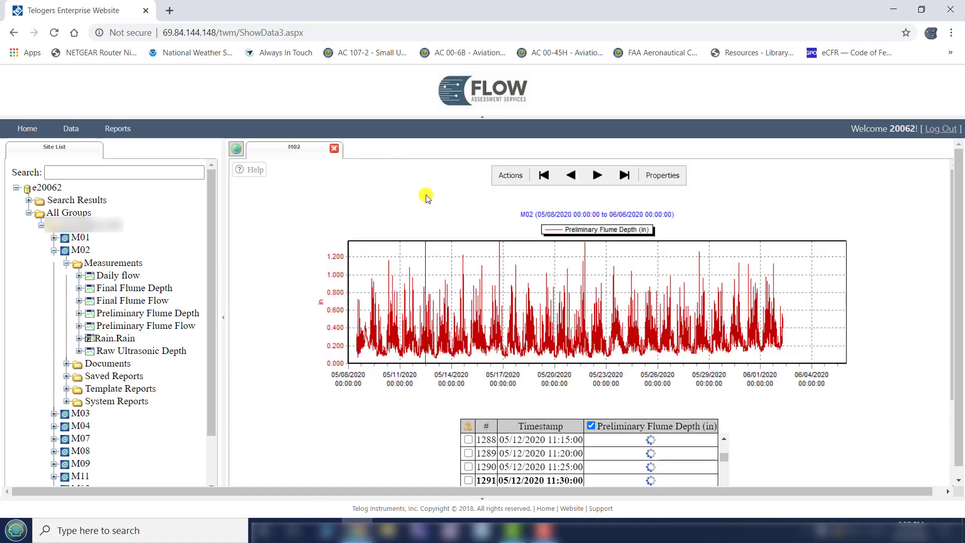
# - Export the M02 flume depth report as CSV and open the downloaded file in Excel
pyautogui.click(509, 173)
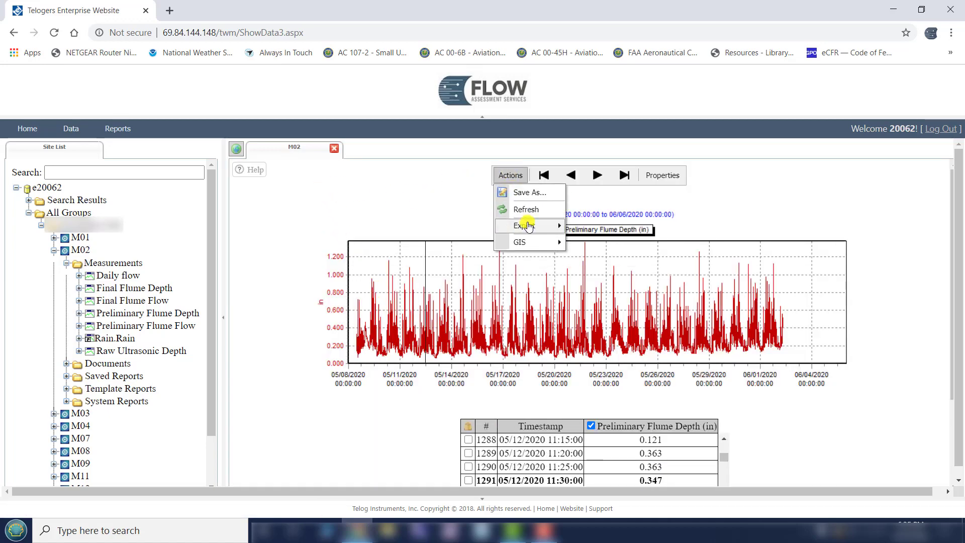
pyautogui.moveTo(528, 226)
pyautogui.click(596, 230)
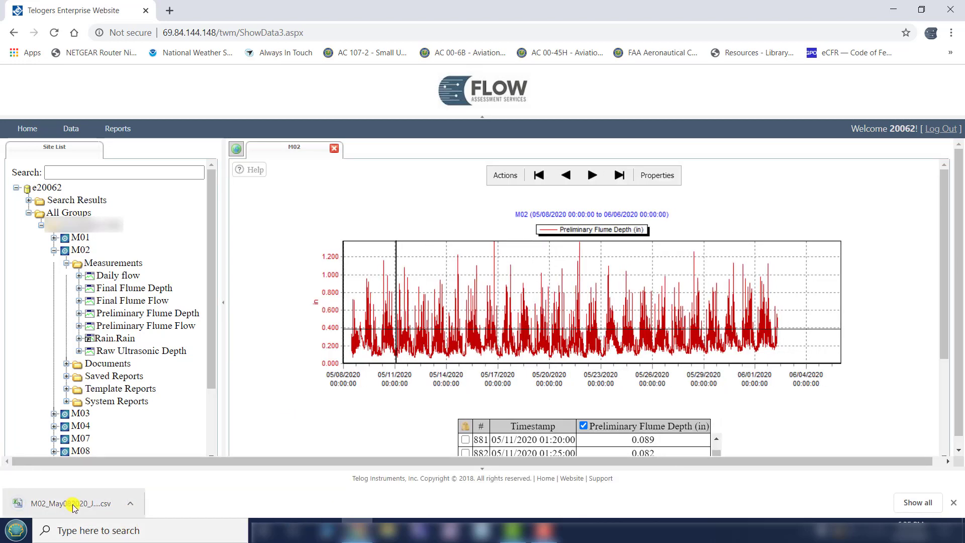
pyautogui.click(78, 503)
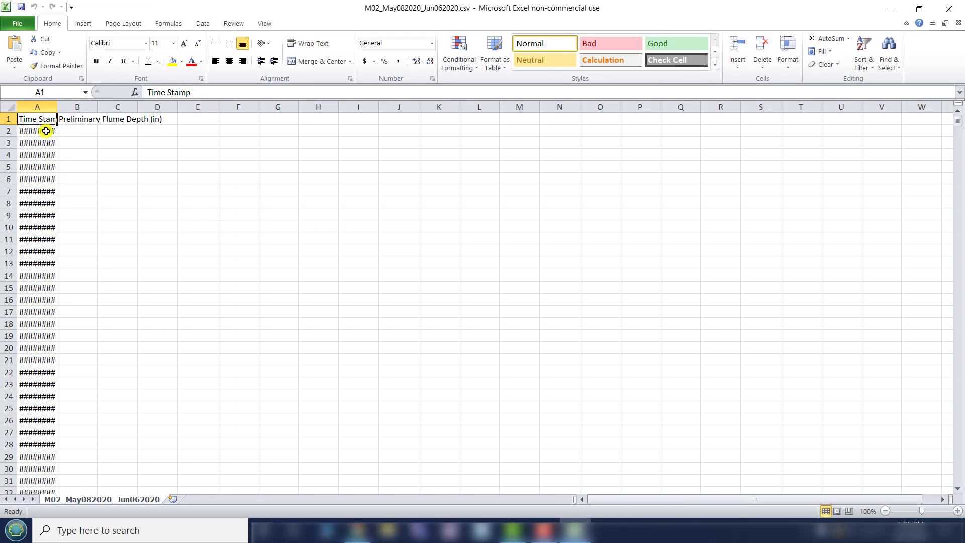
# - Fit column A to the time stamps and delete rows 2 to 140, which precede the first M02 flume depth reading
pyautogui.doubleClick(56, 109)
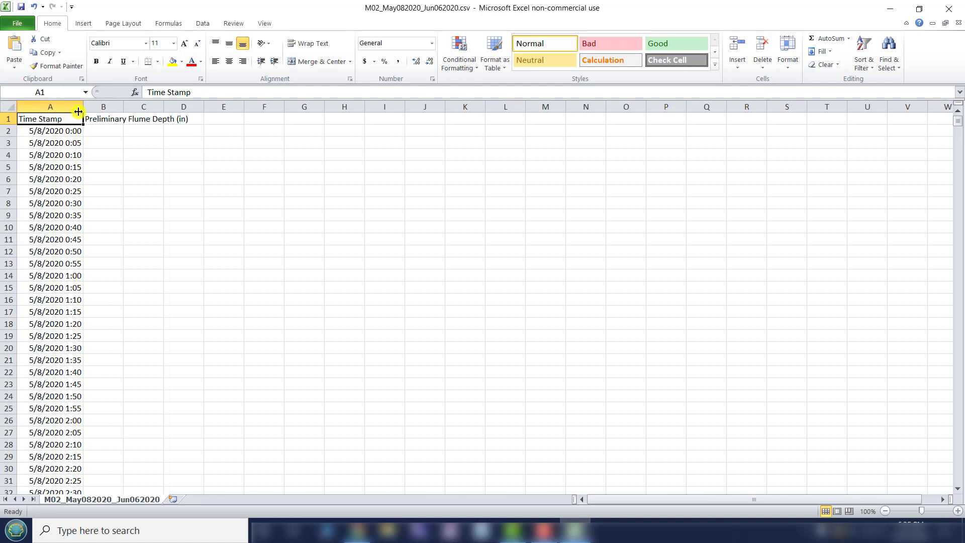
pyautogui.scroll(-2, 169, 221)
pyautogui.scroll(-20, 169, 221)
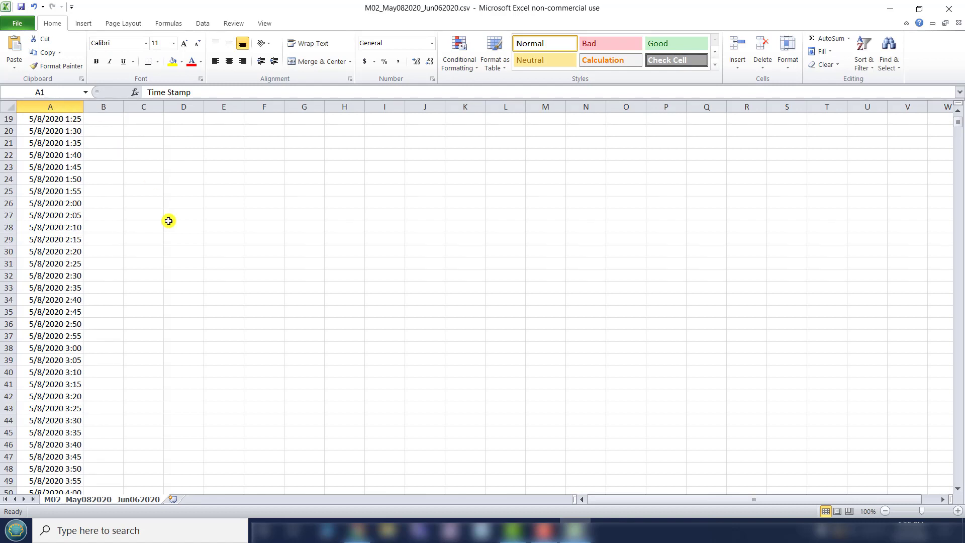
pyautogui.scroll(-11, 168, 221)
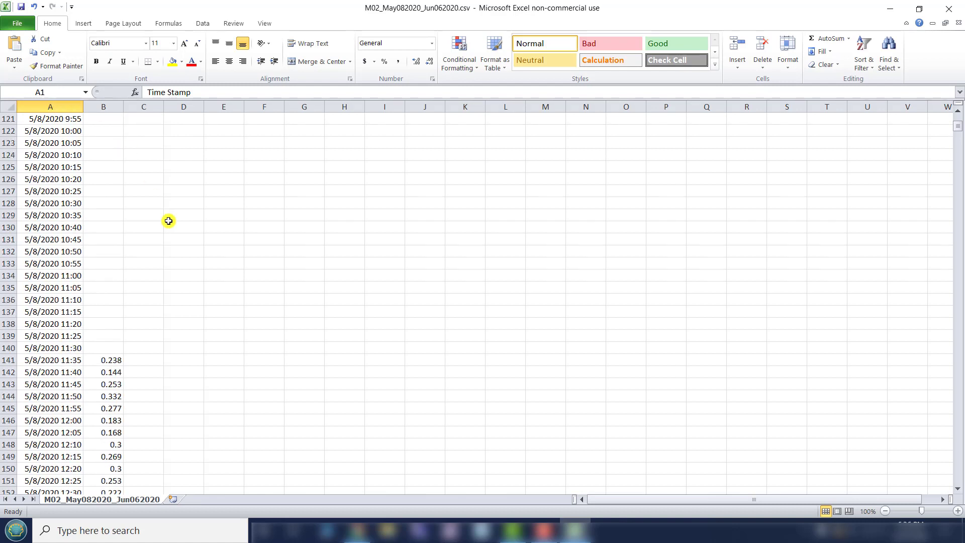
pyautogui.click(9, 275)
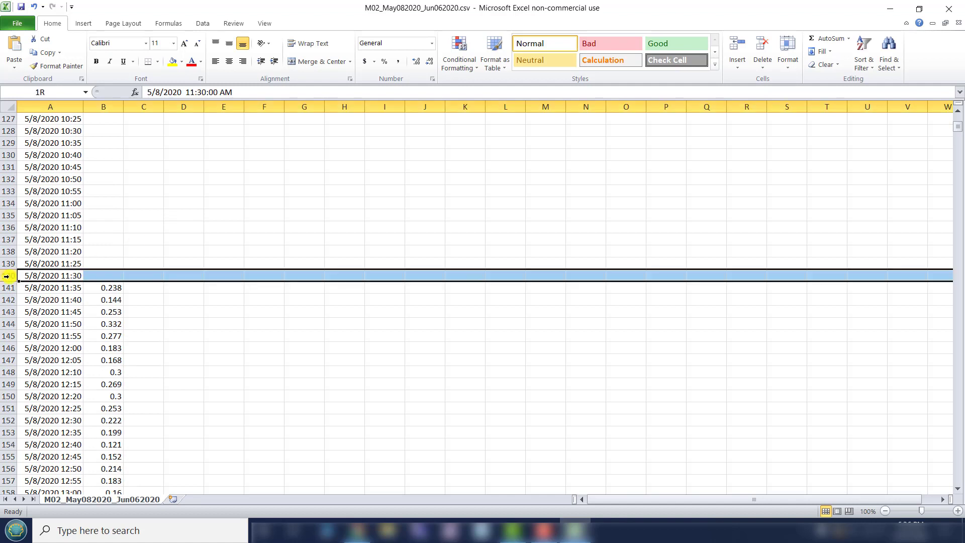
pyautogui.scroll(4, 231, 211)
pyautogui.scroll(20, 231, 211)
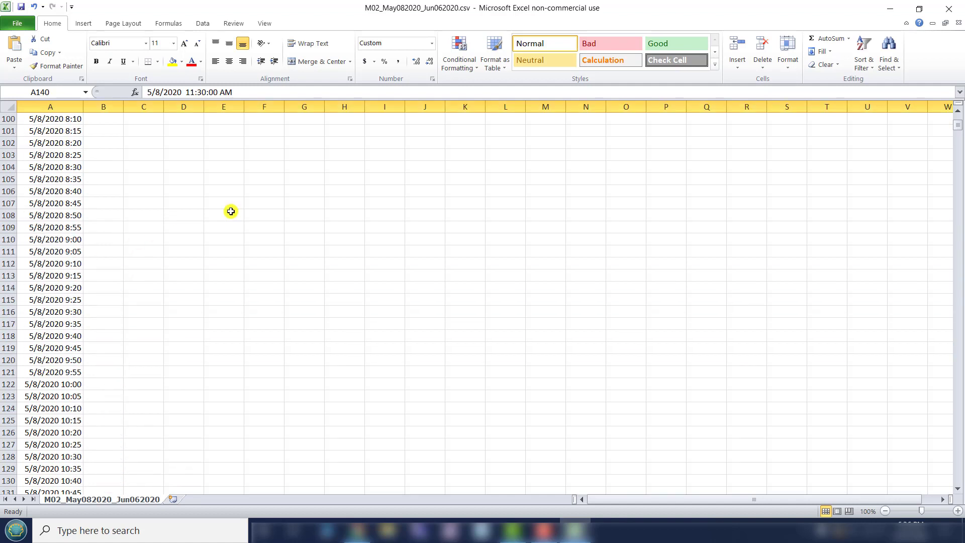
pyautogui.scroll(6, 230, 211)
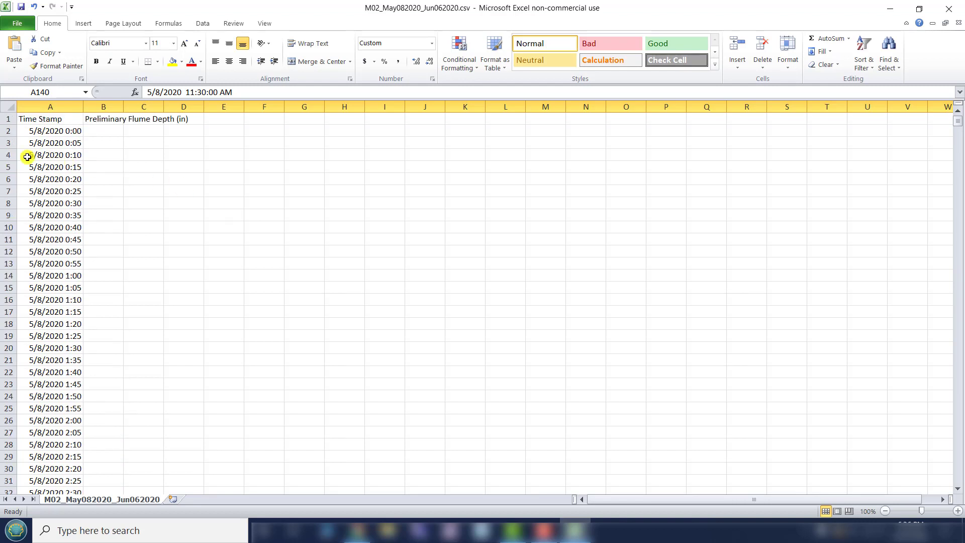
pyautogui.keyDown('shift'); pyautogui.click(10, 131); pyautogui.keyUp('shift')
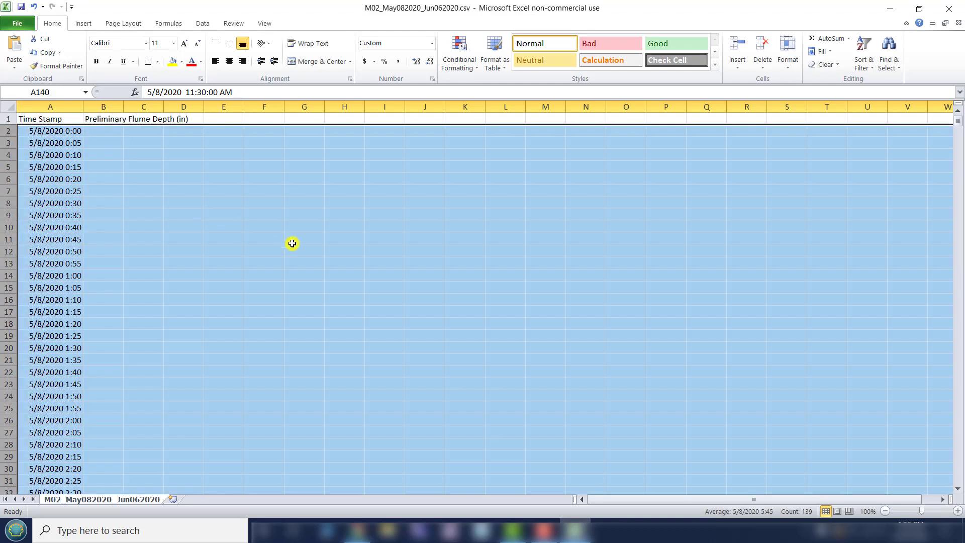
pyautogui.press('Delete')
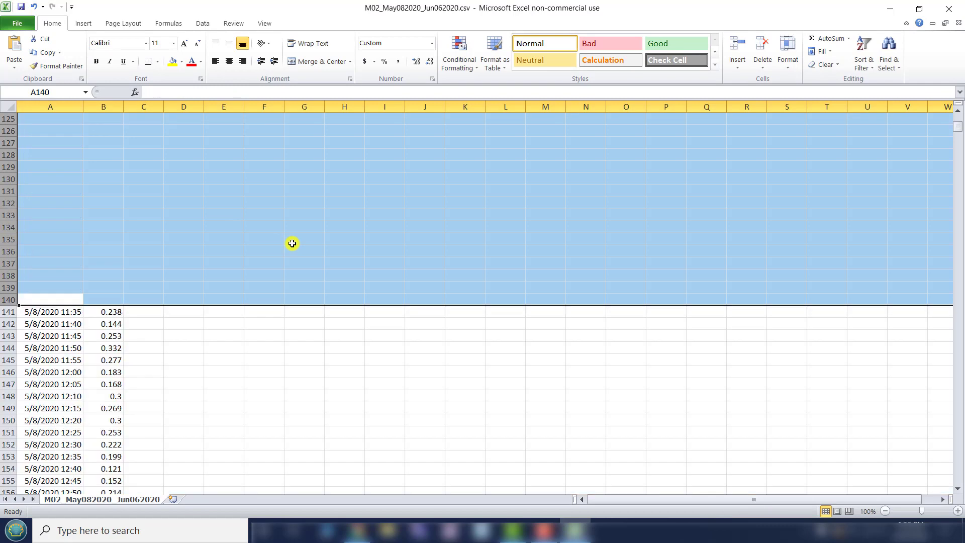
pyautogui.rightClick(293, 244)
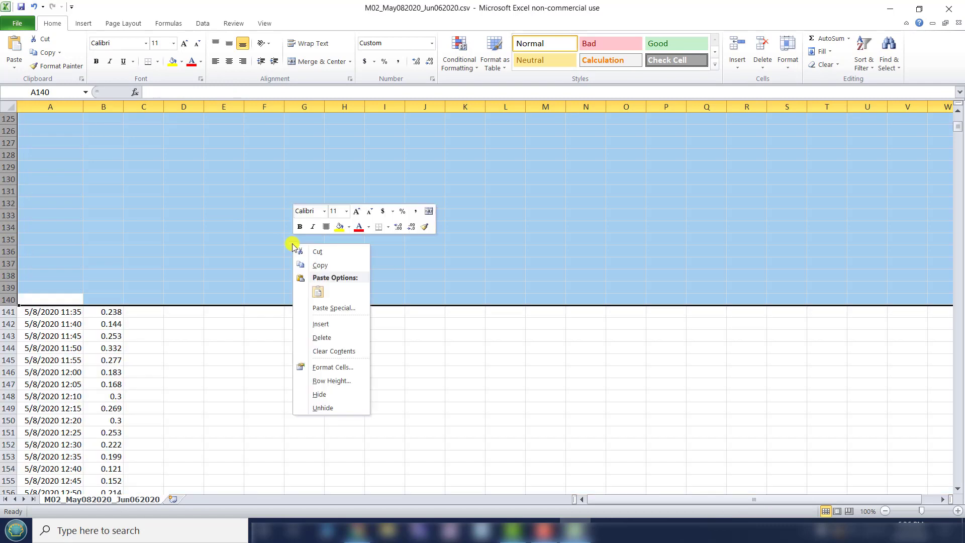
pyautogui.click(329, 344)
pyautogui.click(339, 295)
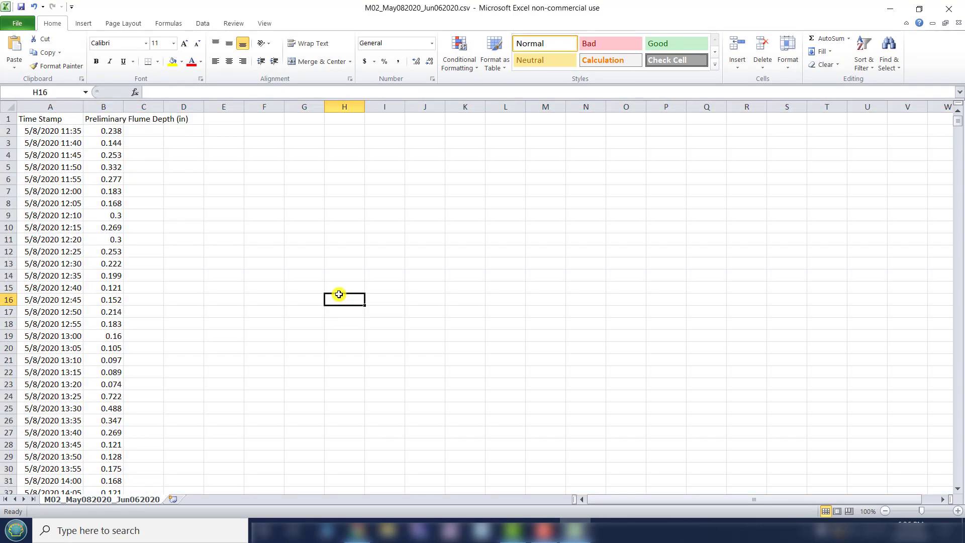